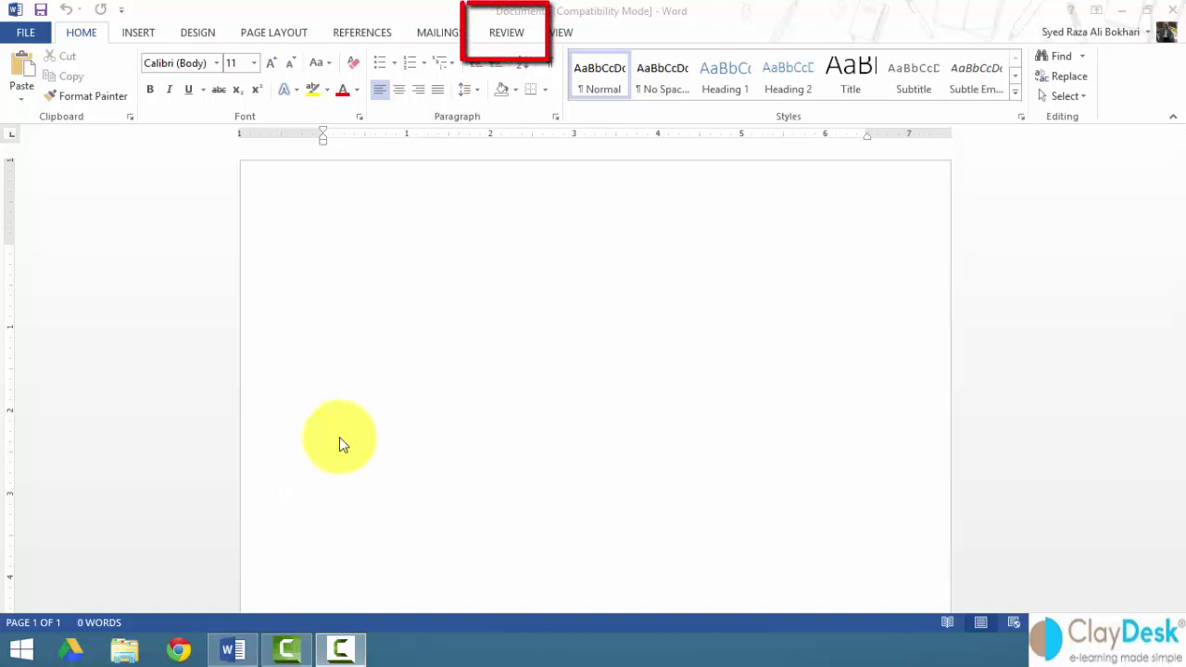
Display the available options for comparing and combining documents.
click(508, 33)
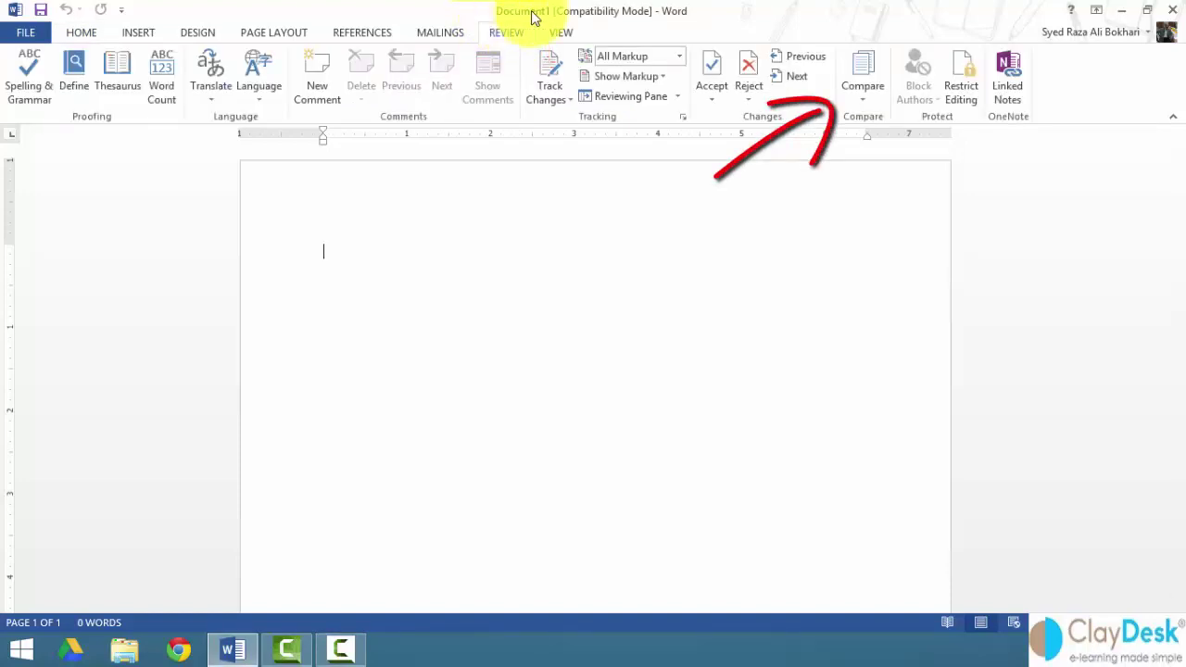
click(862, 103)
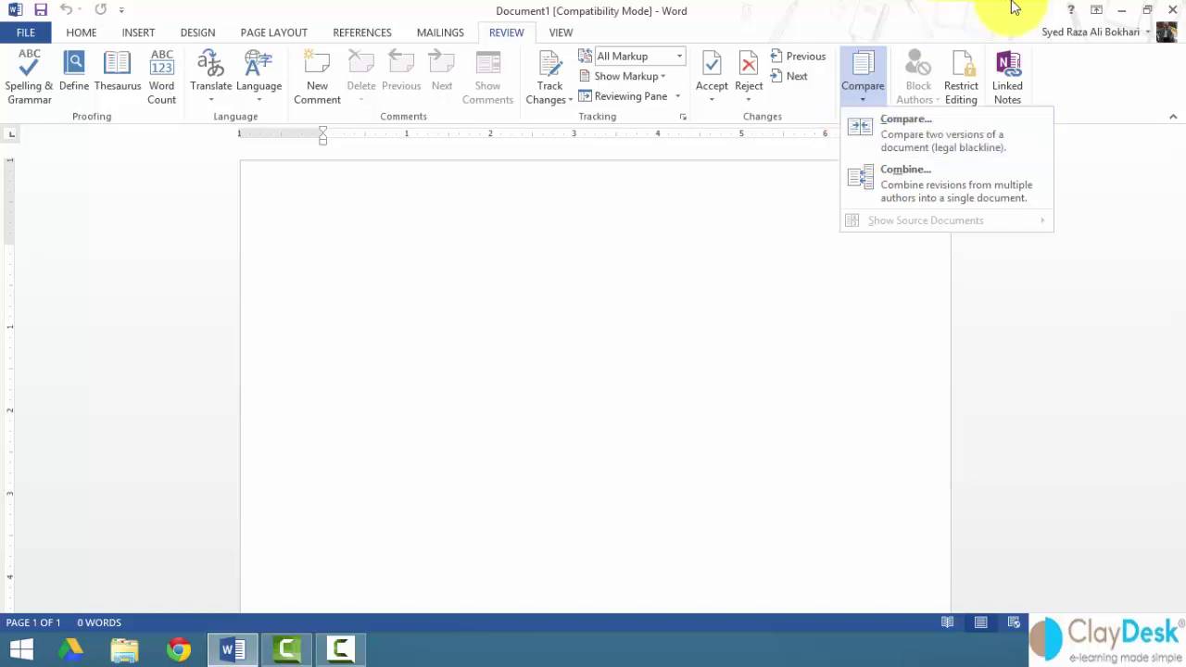
Minimize Word and place the original and revised document files next to each other in the open area of the desktop.
click(1123, 15)
click(1122, 15)
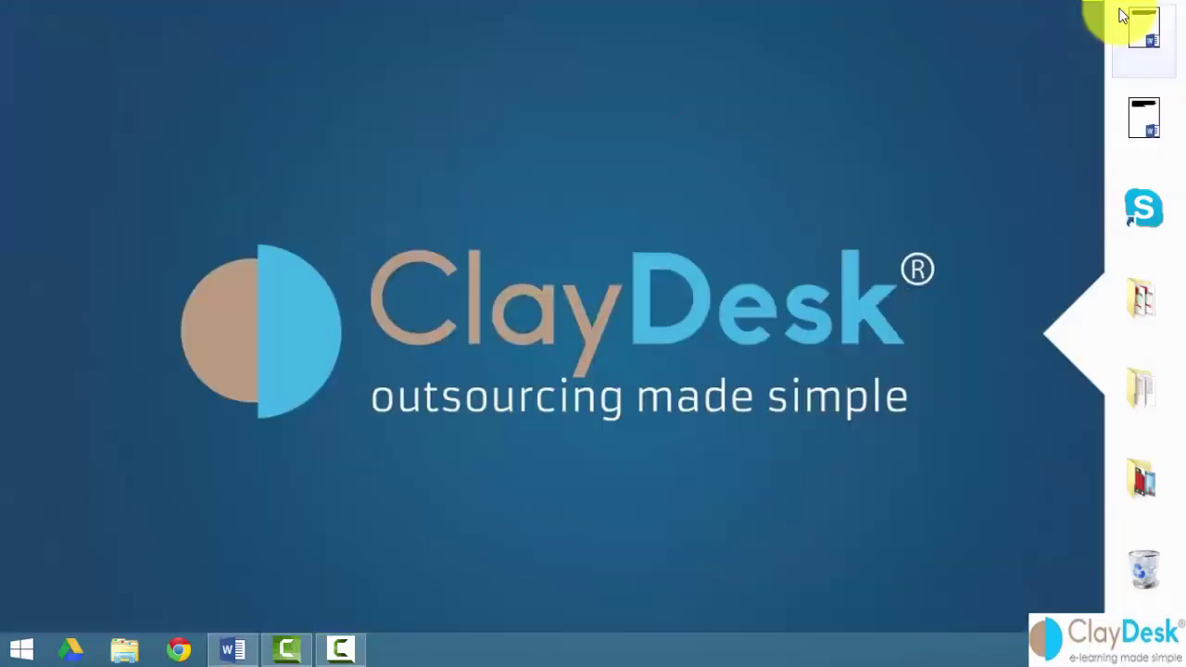
drag(1117, 33, 473, 90)
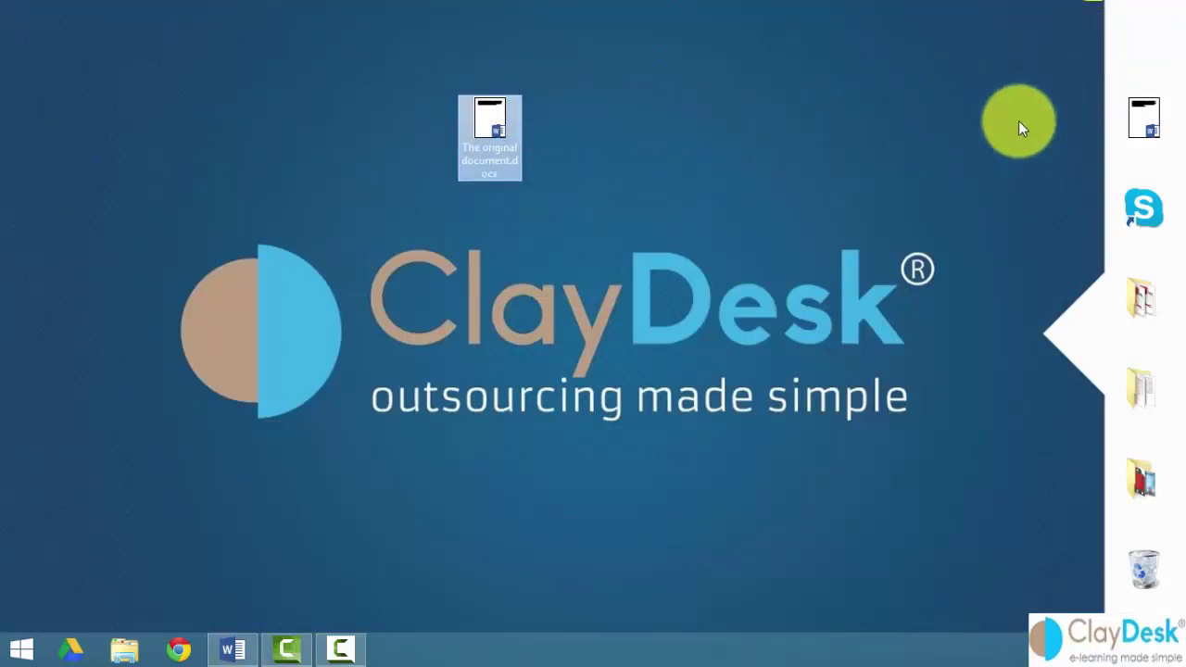
drag(1133, 105, 574, 104)
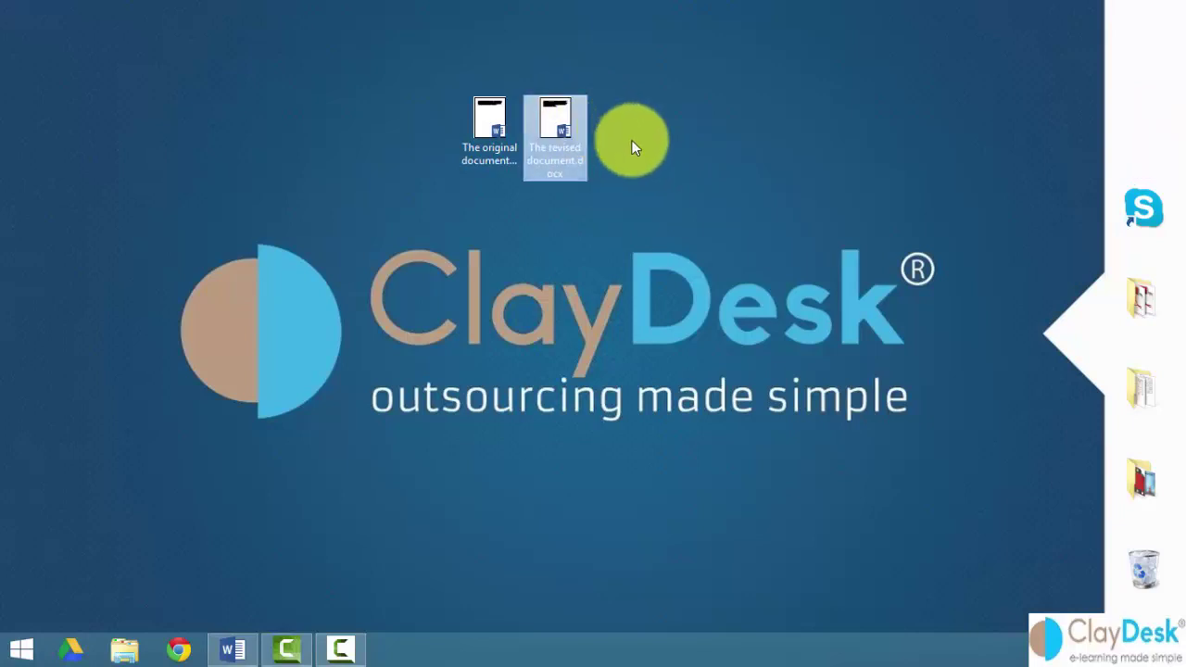
click(633, 147)
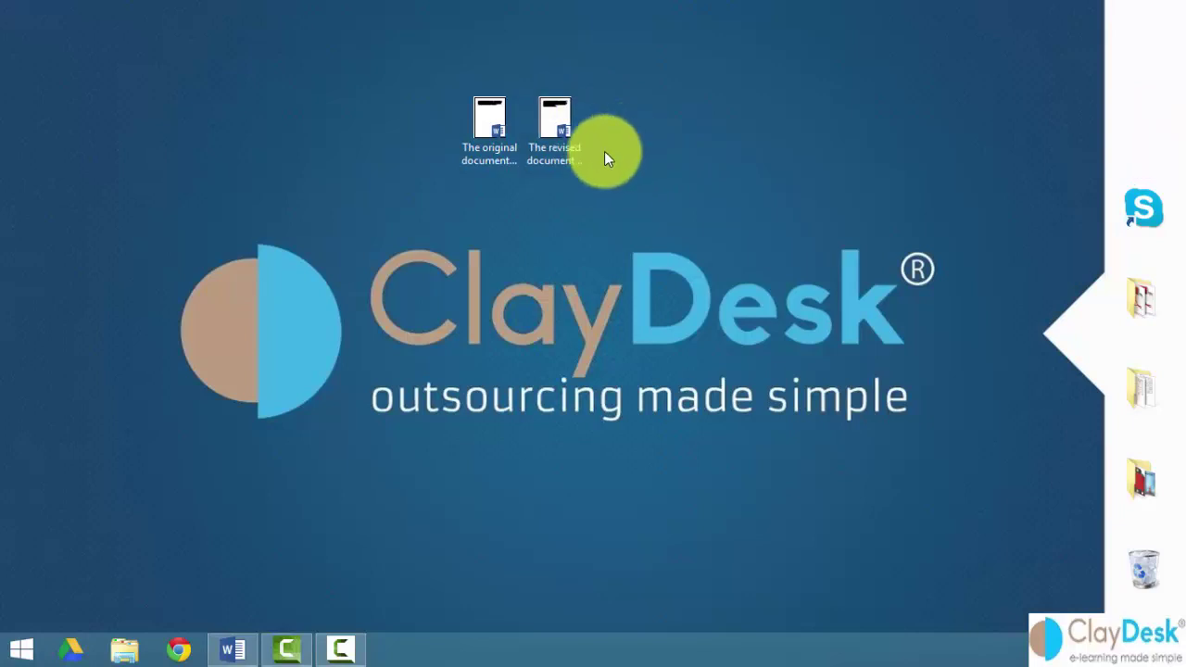
Open "The original document.docx" from the desktop, view its text, and close it.
click(482, 158)
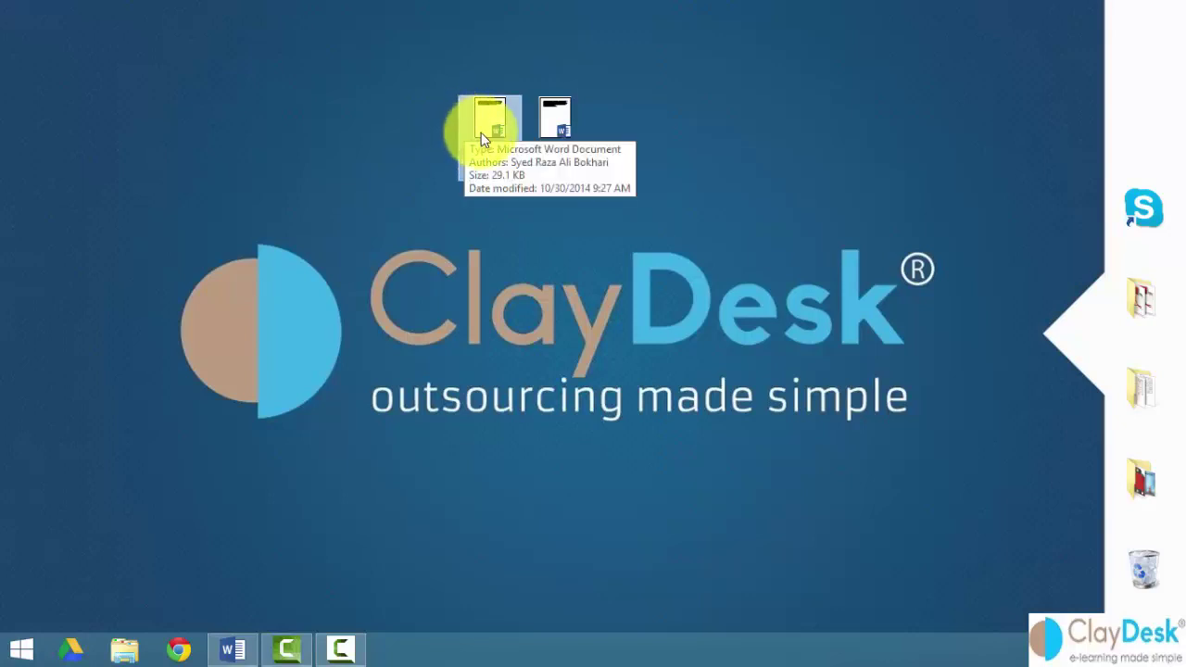
ctrl+click(550, 129)
click(549, 128)
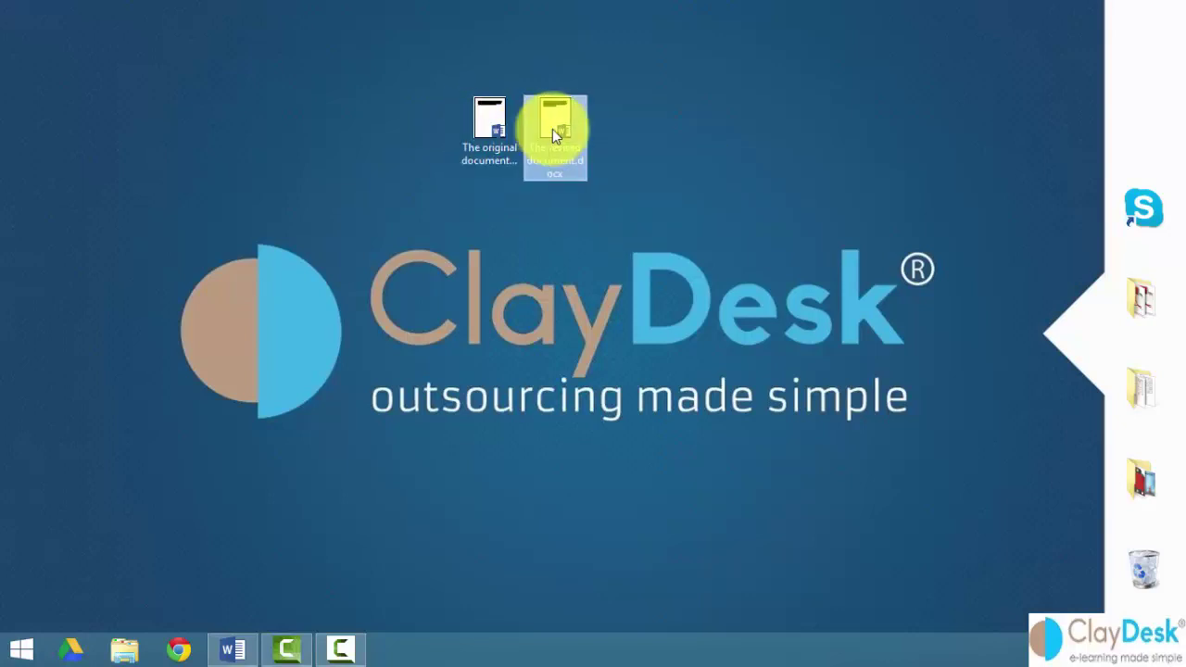
mouse_move(554, 129)
mouse_down()
mouse_move(493, 131)
mouse_move(565, 125)
mouse_up()
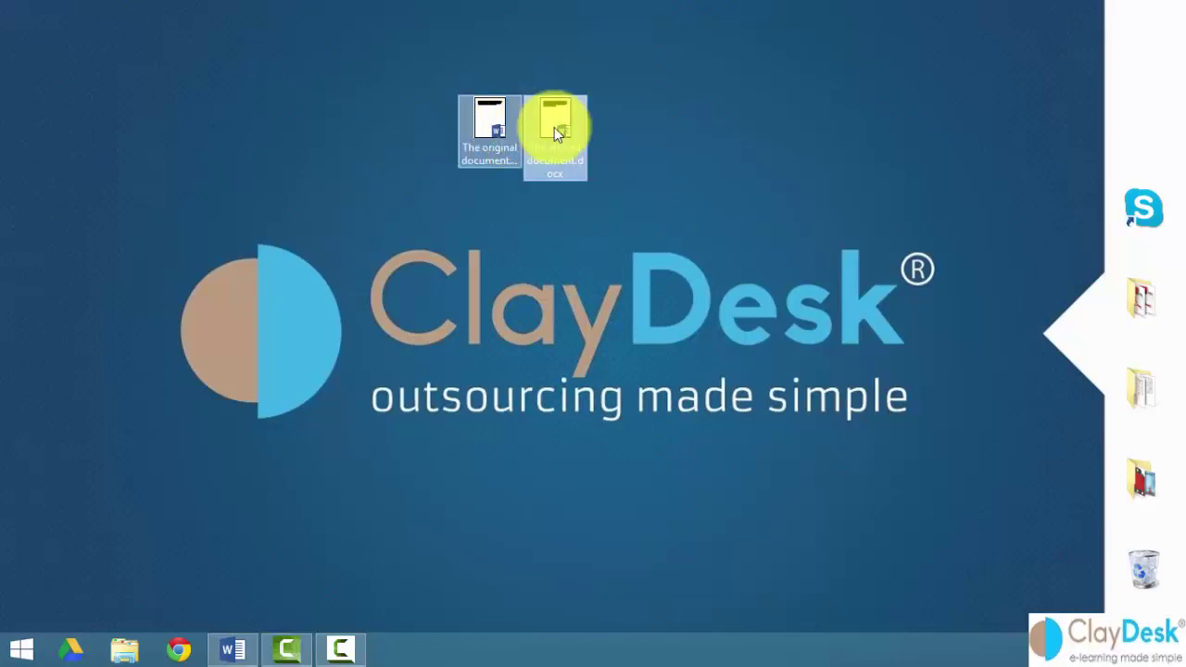
click(481, 130)
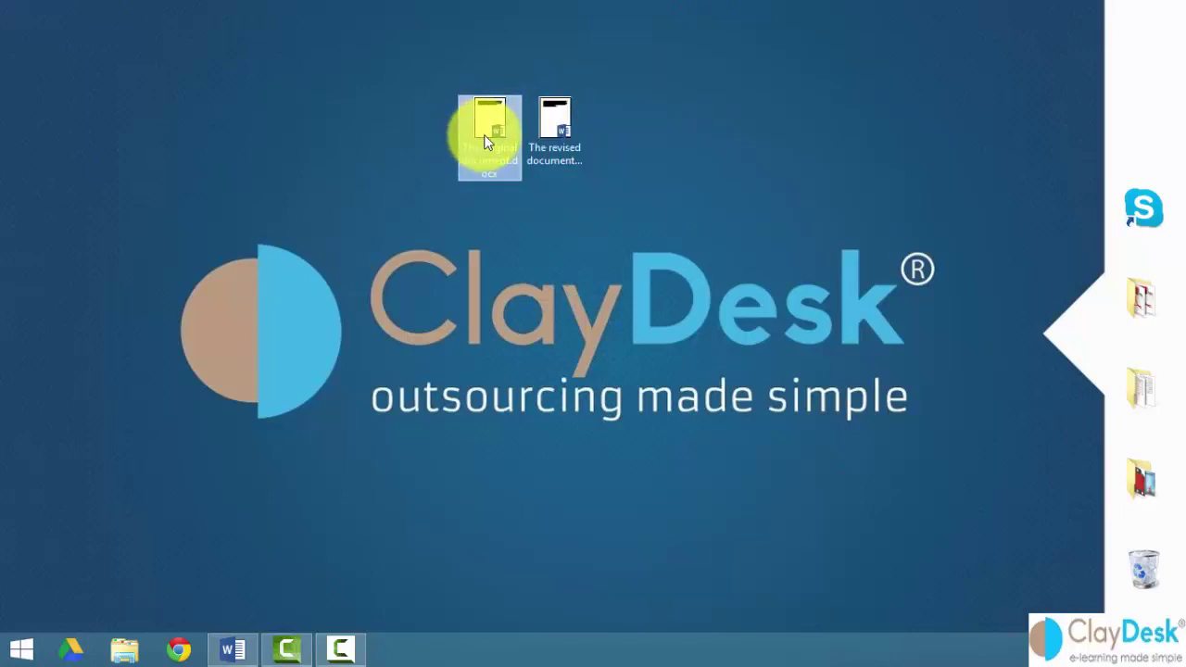
double_click(471, 135)
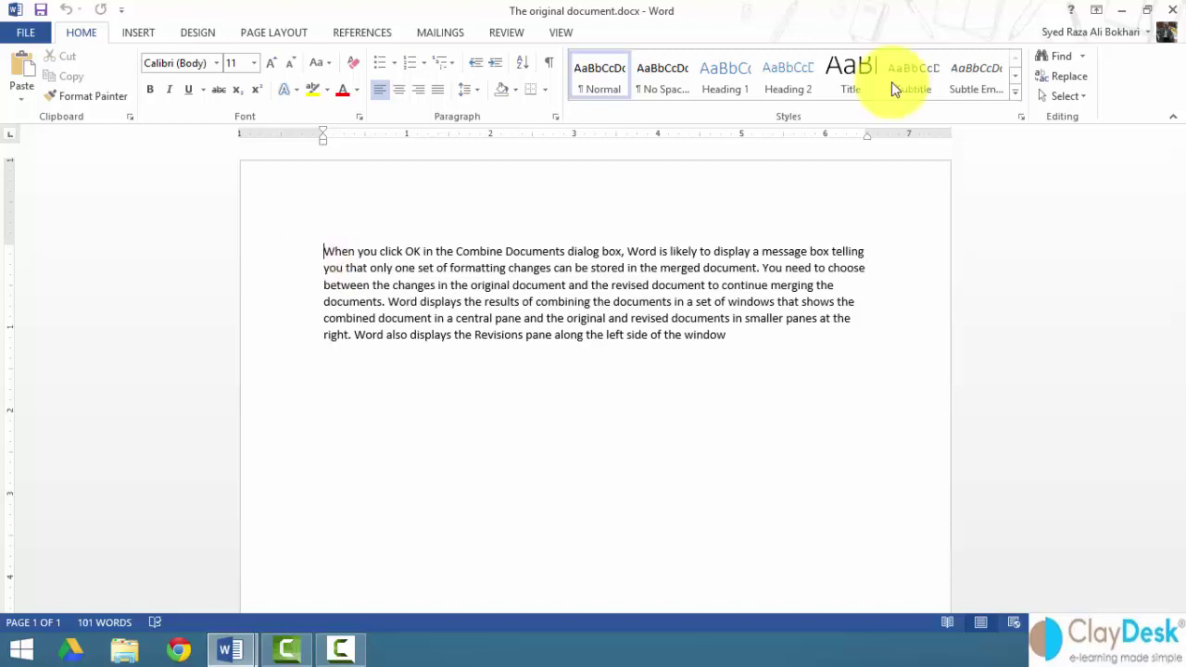
click(1171, 9)
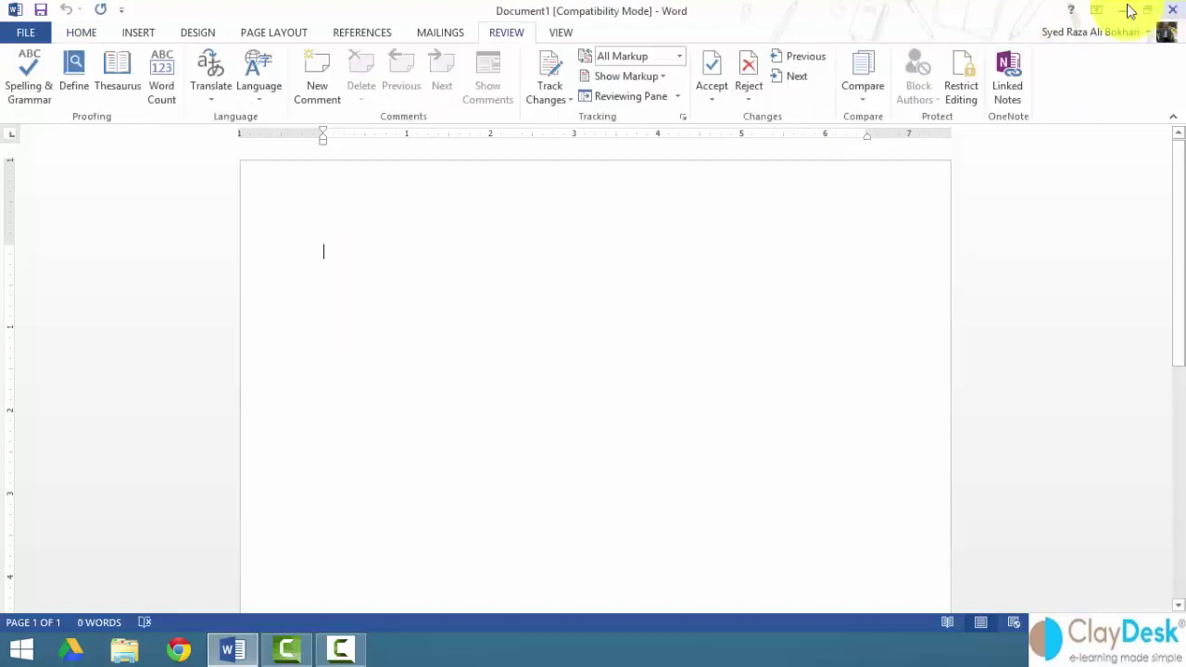
Open "The revised document.docx" from the desktop, inspect its added last paragraph, and close the file.
click(1121, 11)
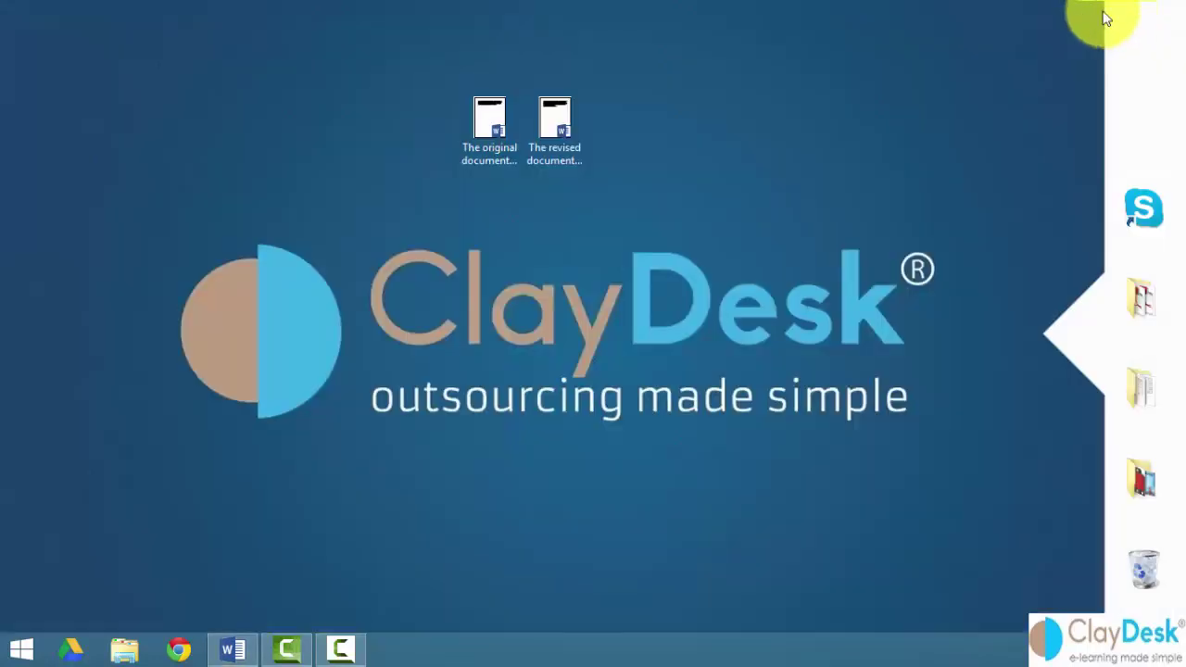
double_click(573, 130)
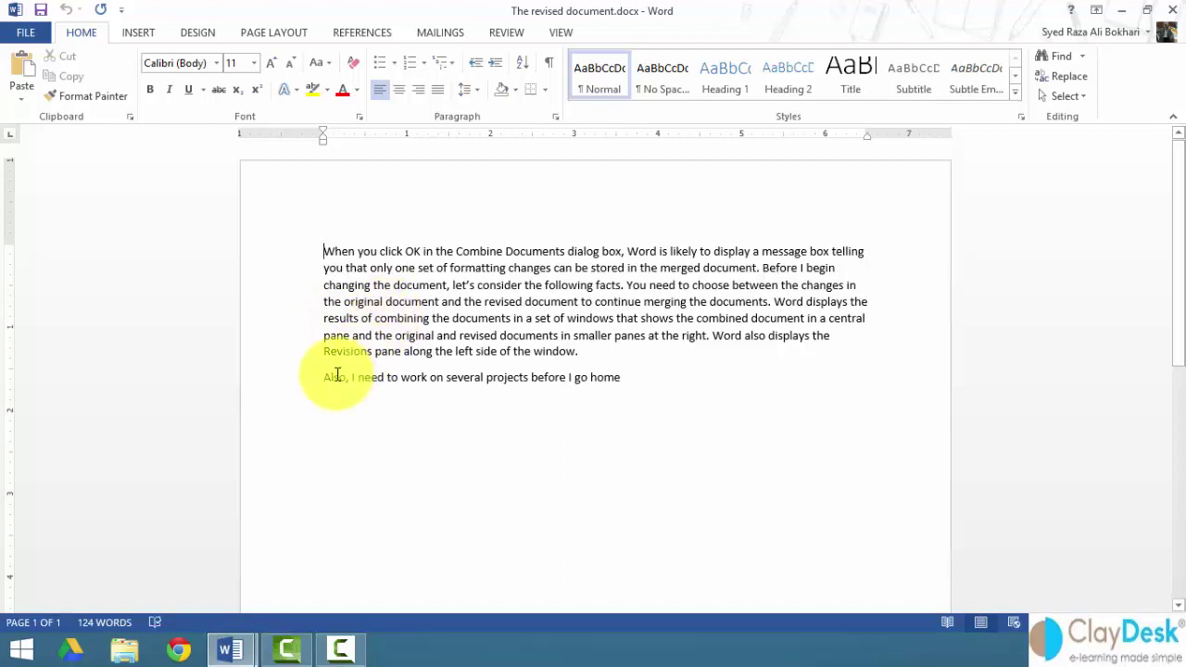
click(291, 389)
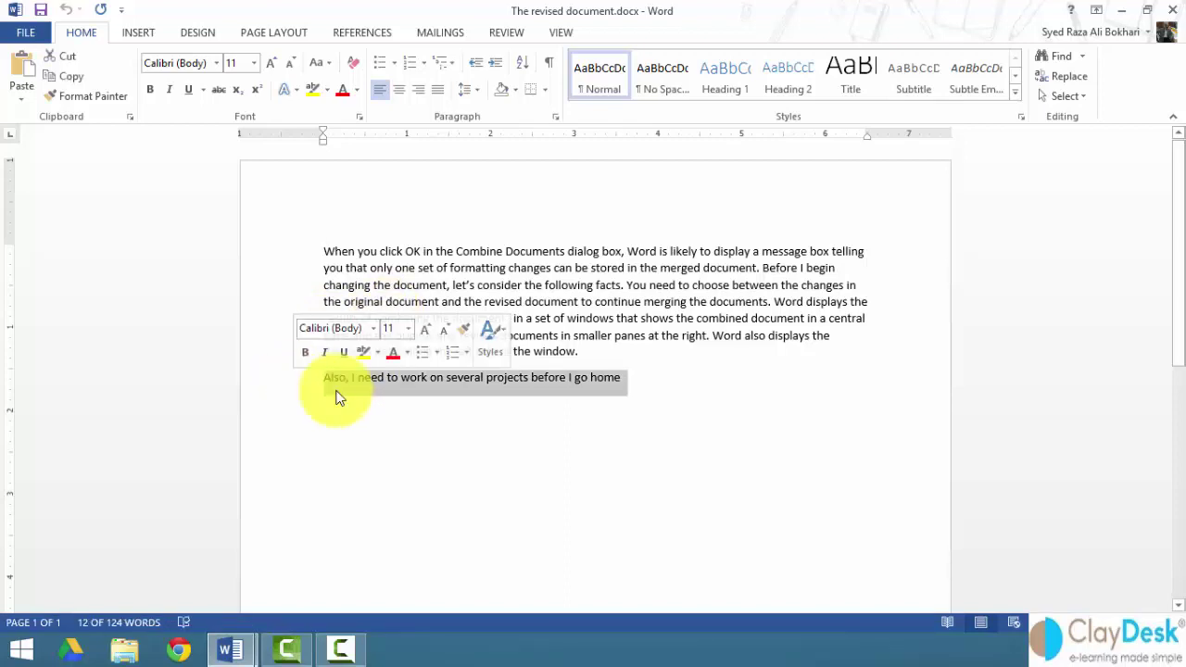
click(489, 282)
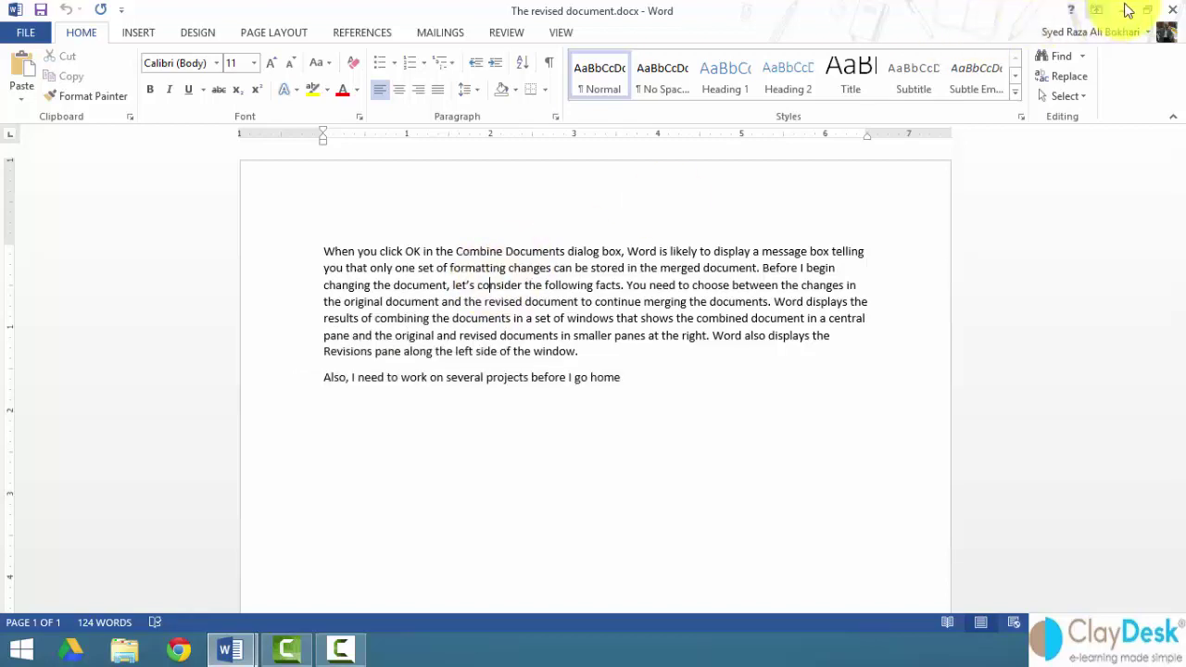
click(1175, 10)
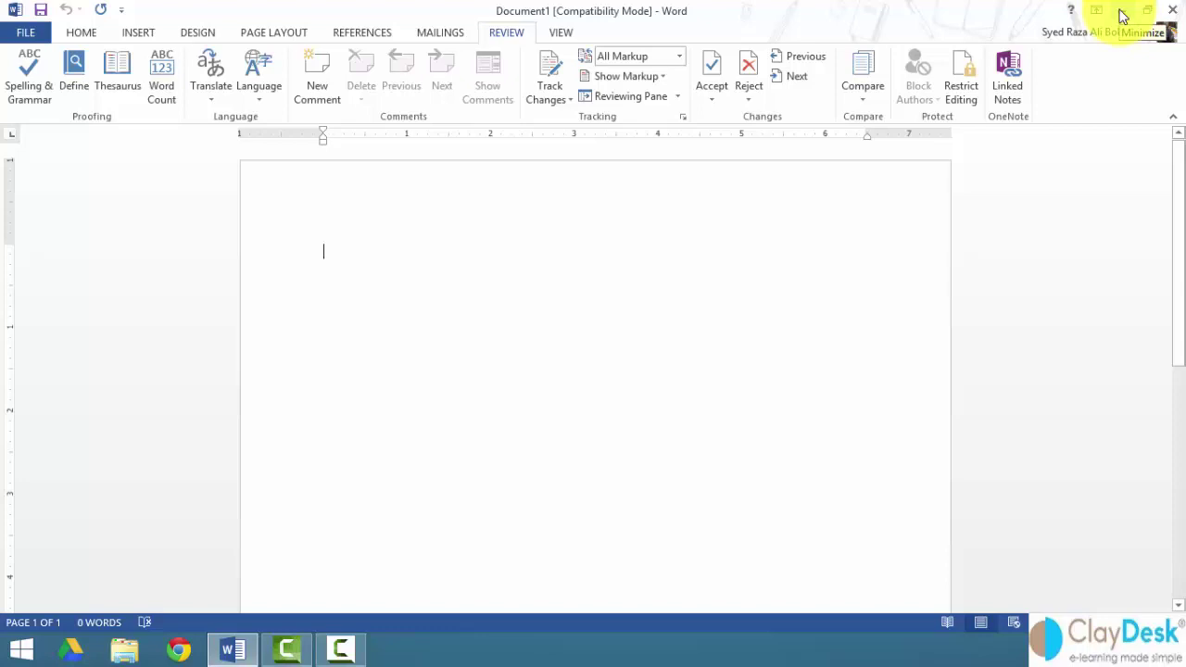
Start a comparison of two document versions (legal blackline) from the blank document.
click(866, 99)
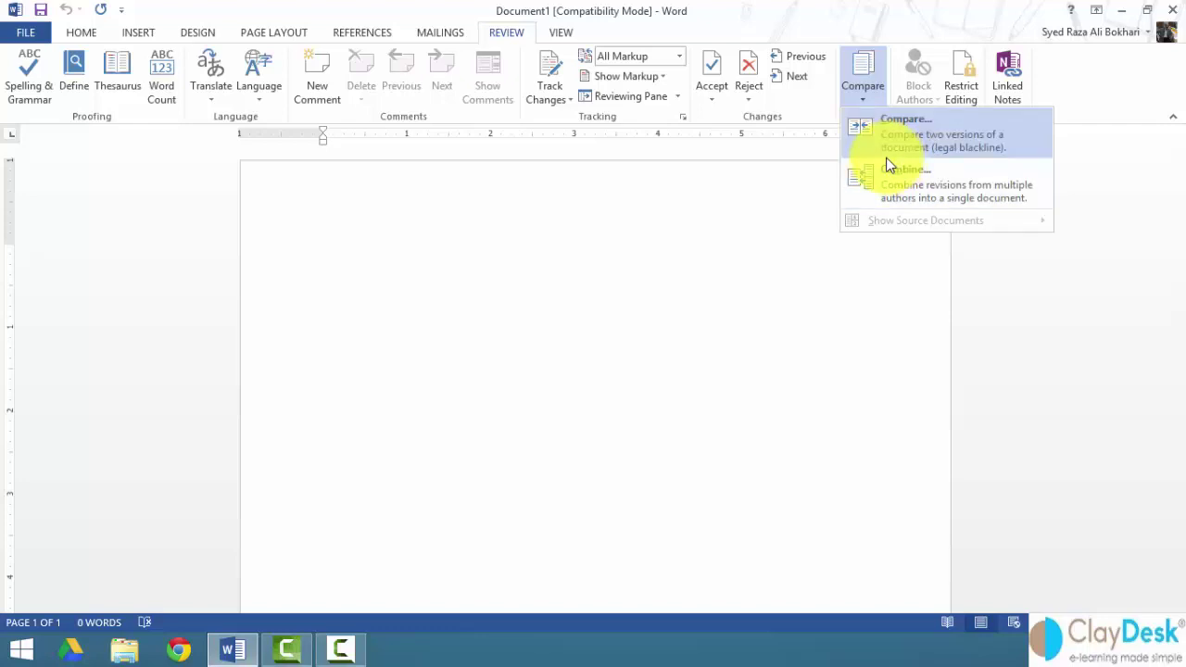
click(536, 206)
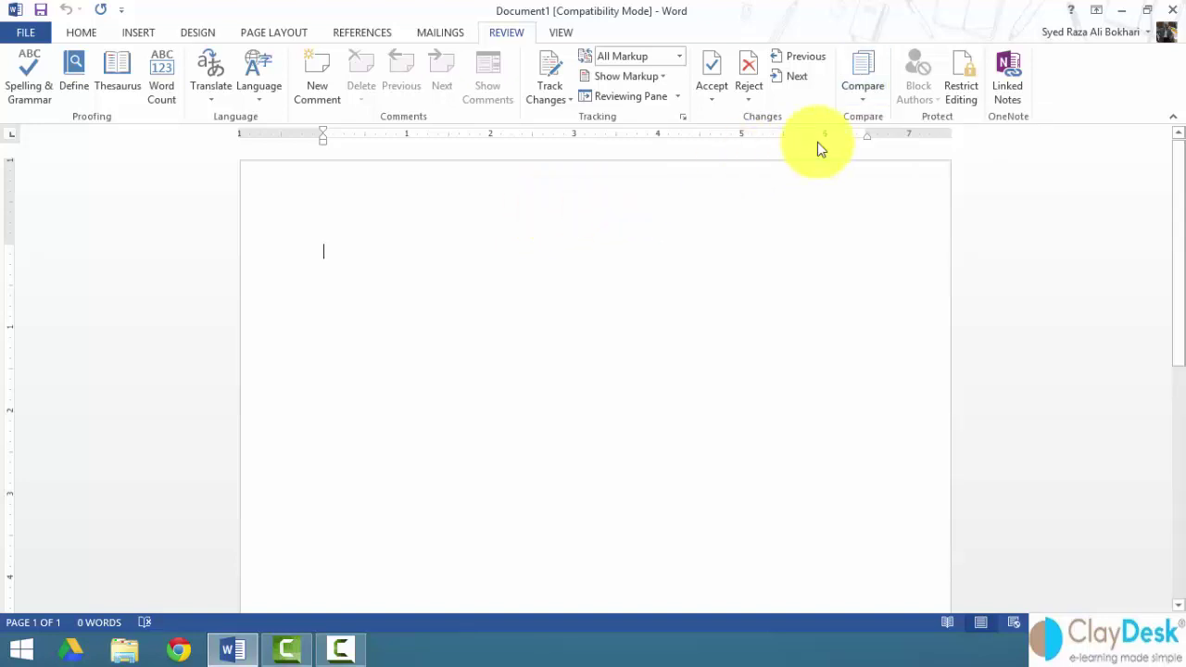
click(870, 102)
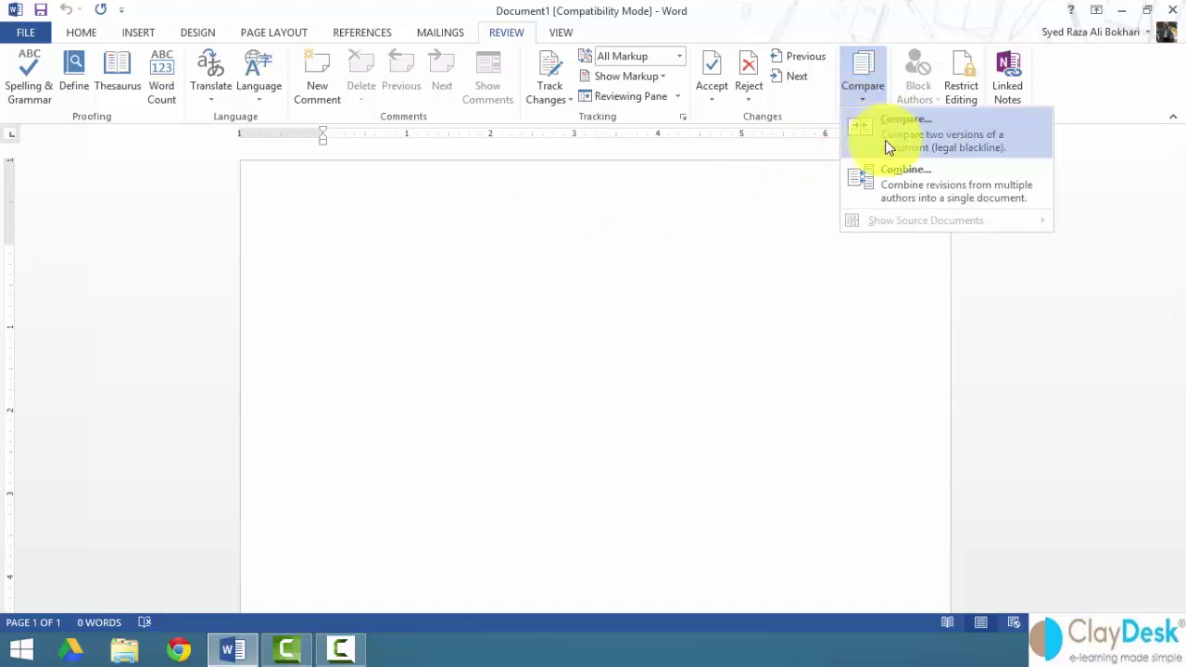
click(880, 141)
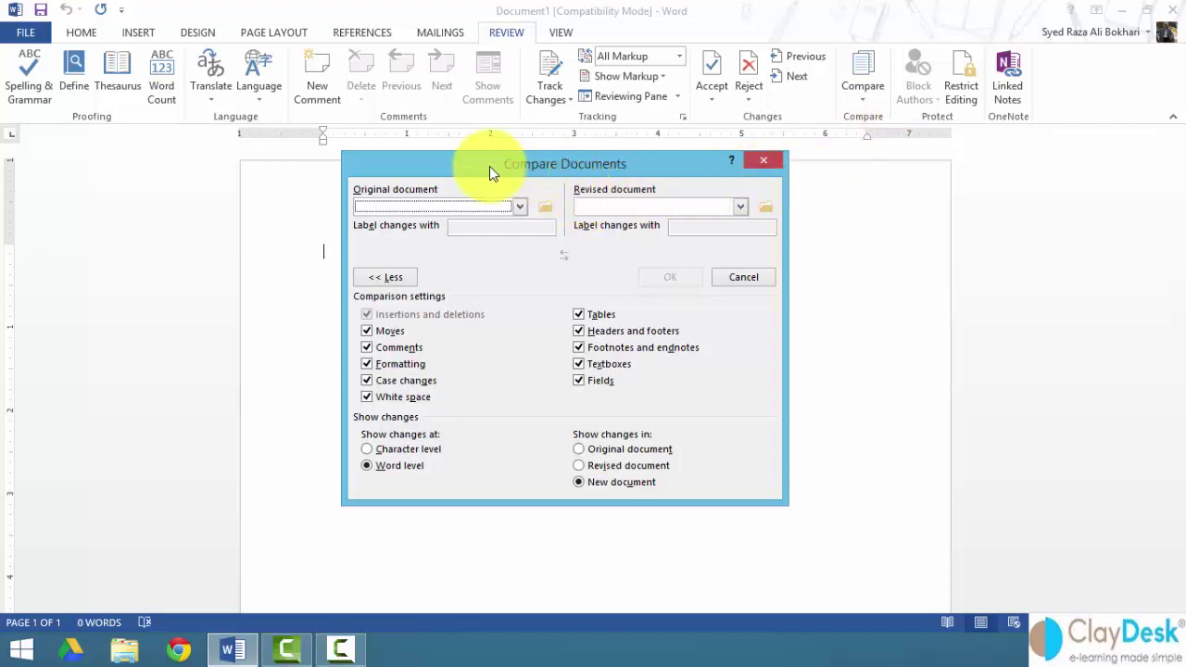
drag(489, 165, 463, 158)
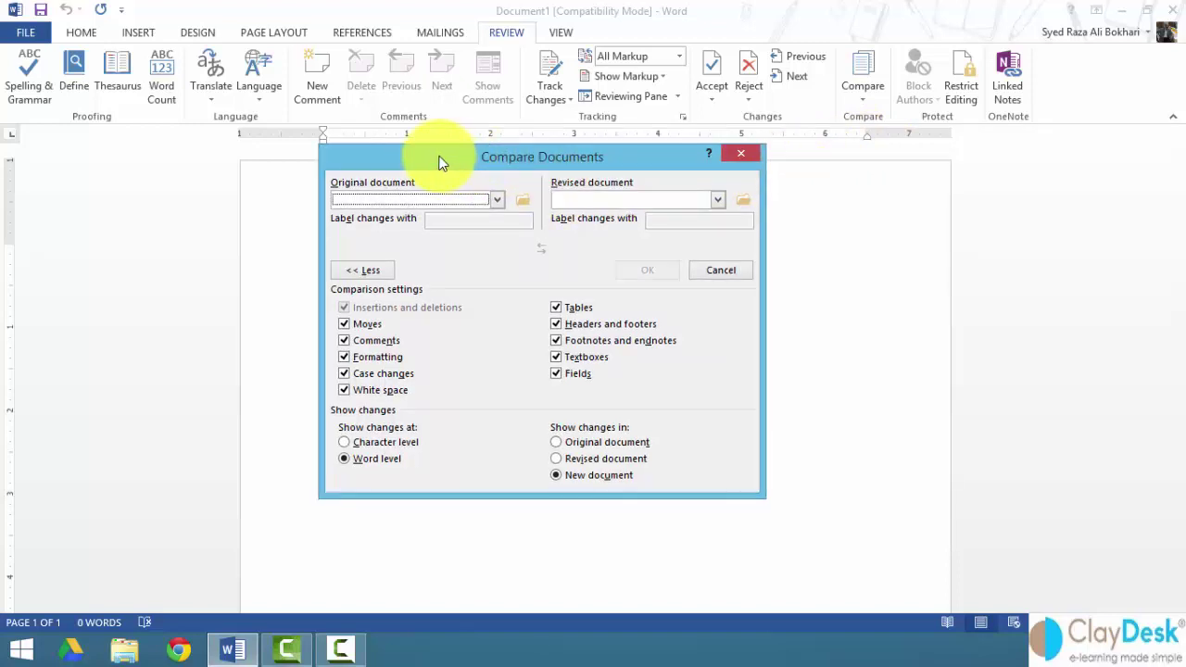
Browse to the Desktop folder and choose "The original document.docx" as the original document.
click(498, 201)
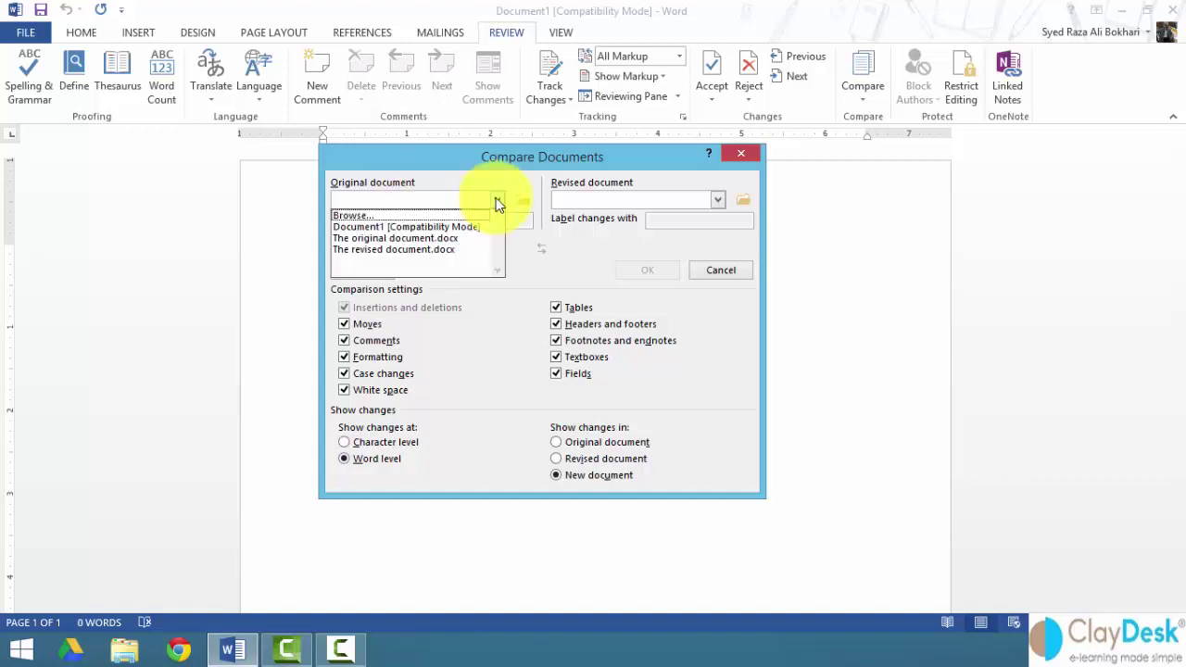
click(381, 216)
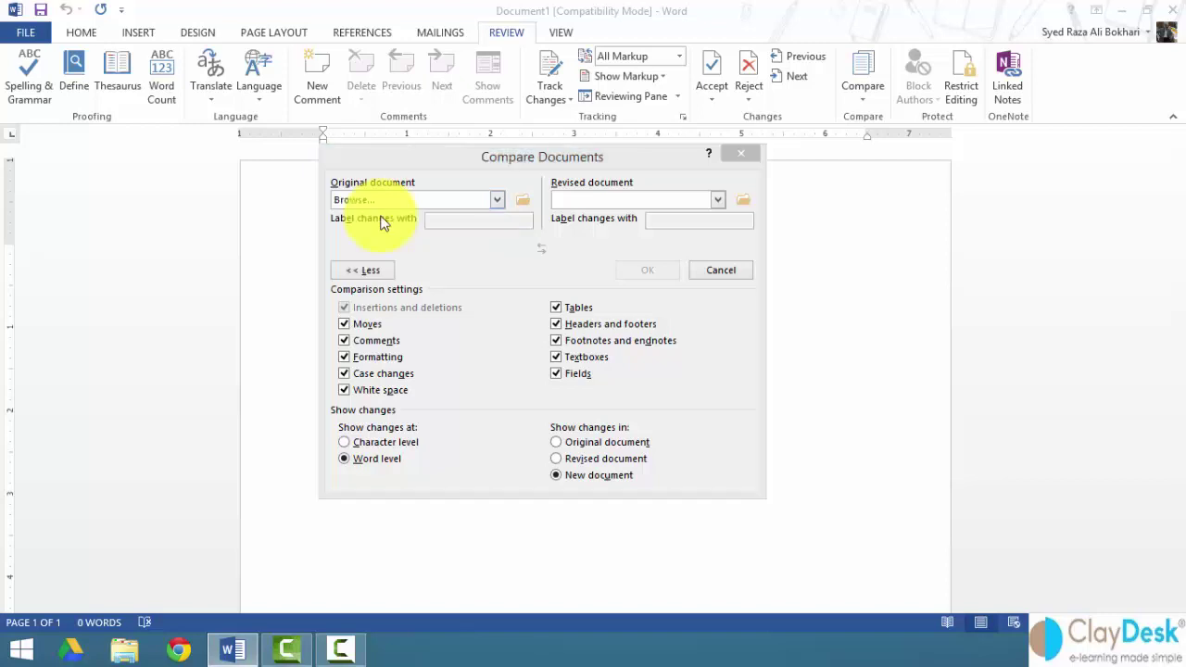
click(392, 370)
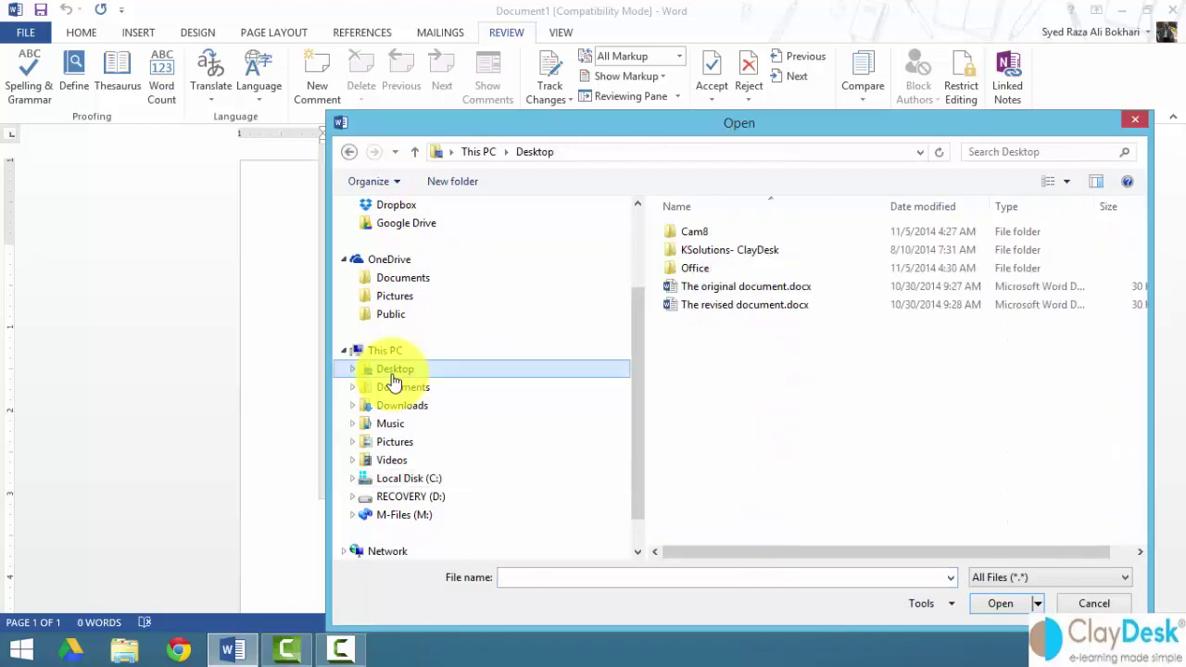
click(694, 287)
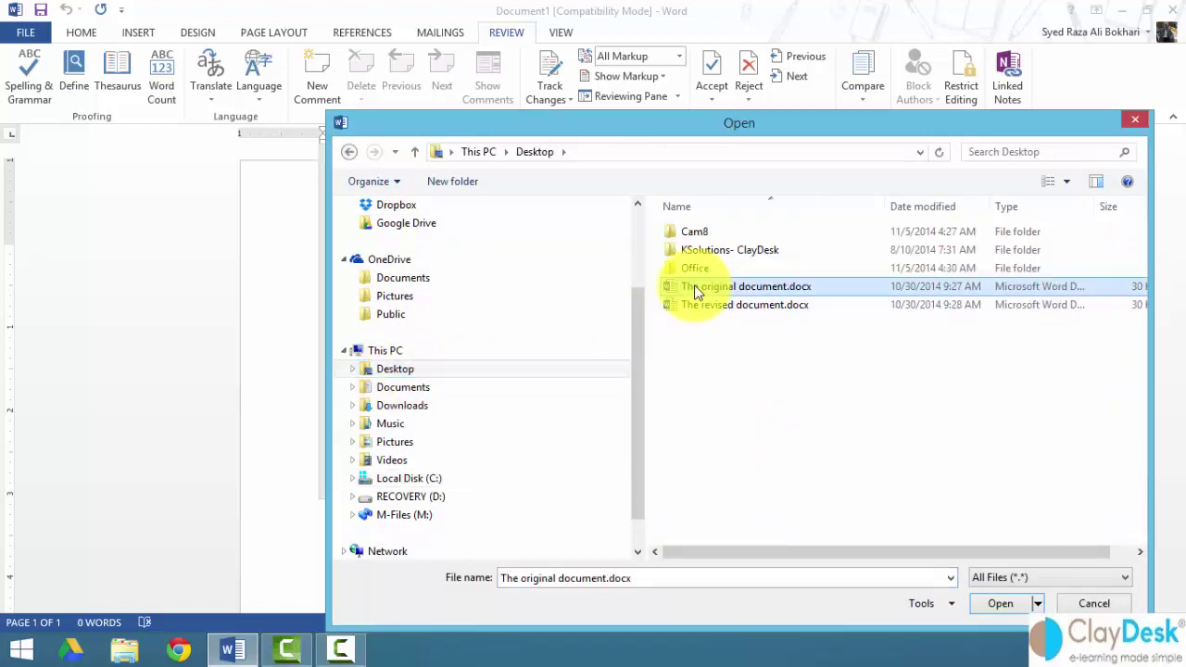
click(1008, 600)
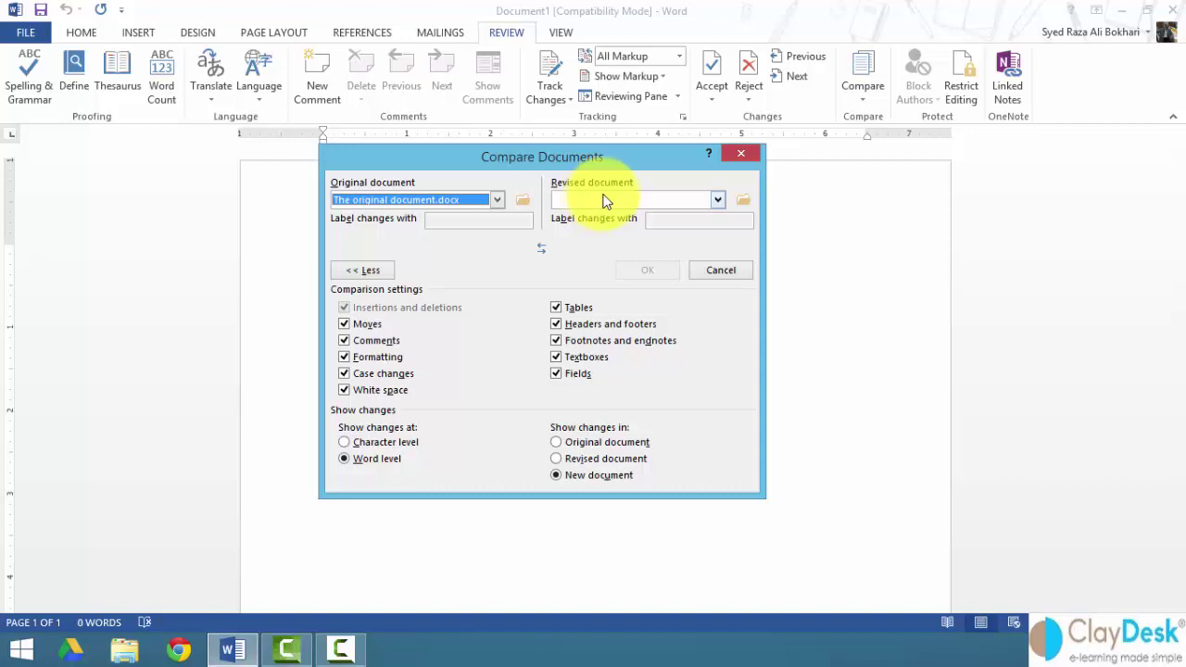
Browse to the Desktop folder and choose "The revised document.docx" as the revised document.
click(717, 199)
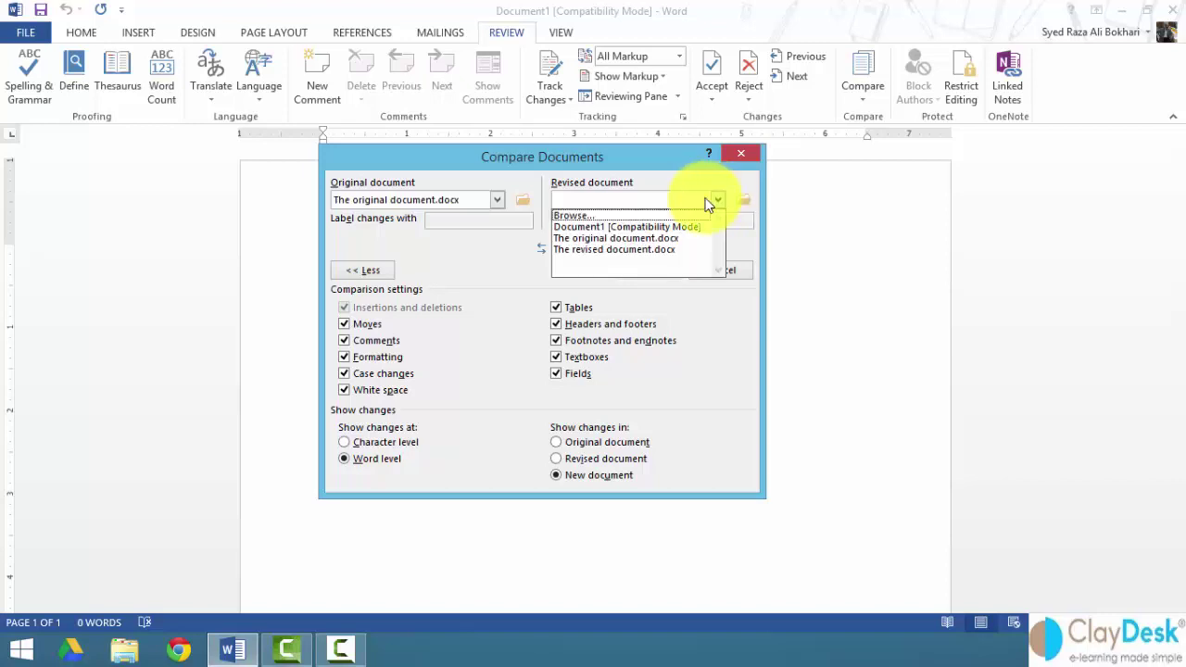
click(602, 219)
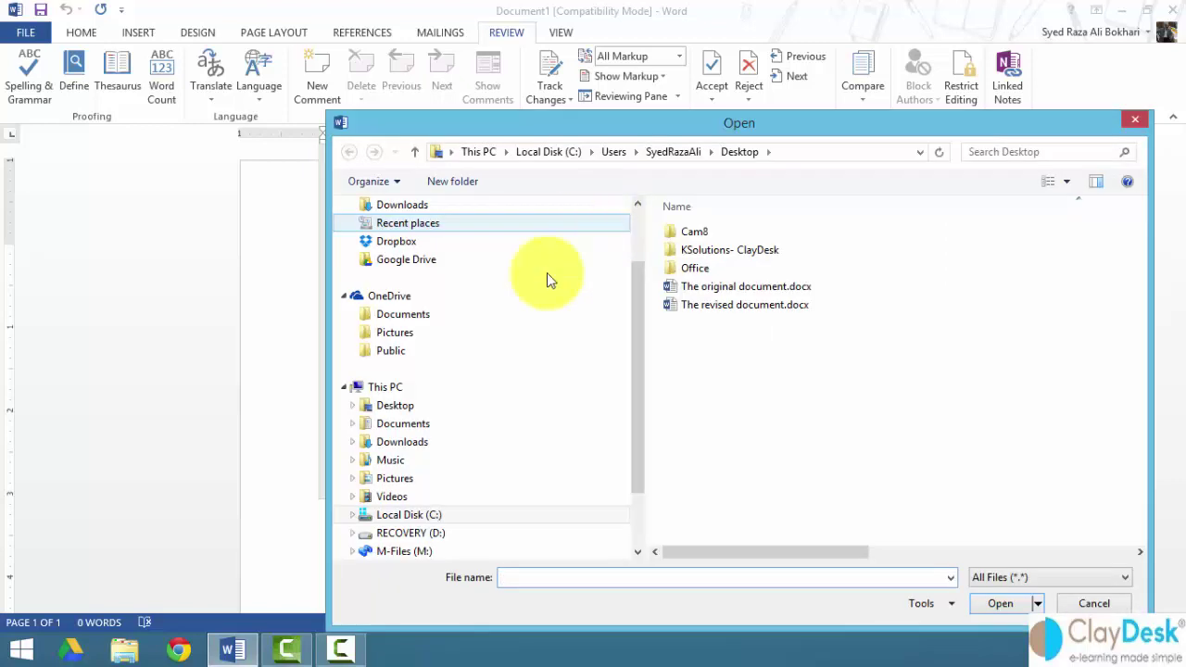
click(396, 415)
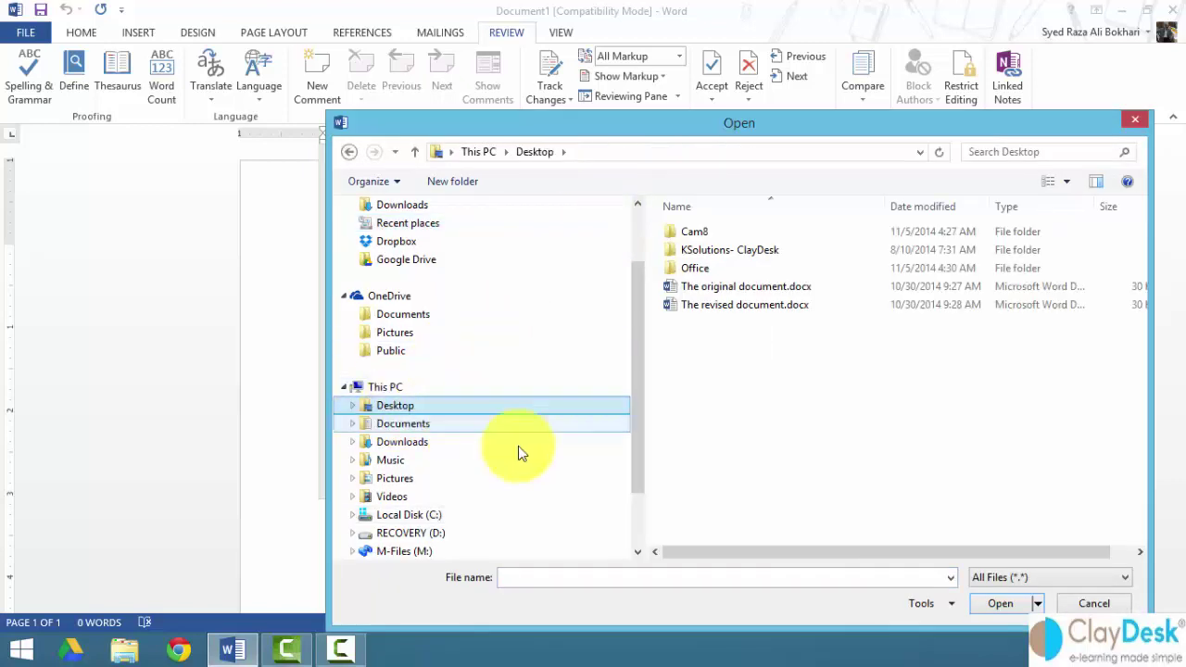
click(712, 315)
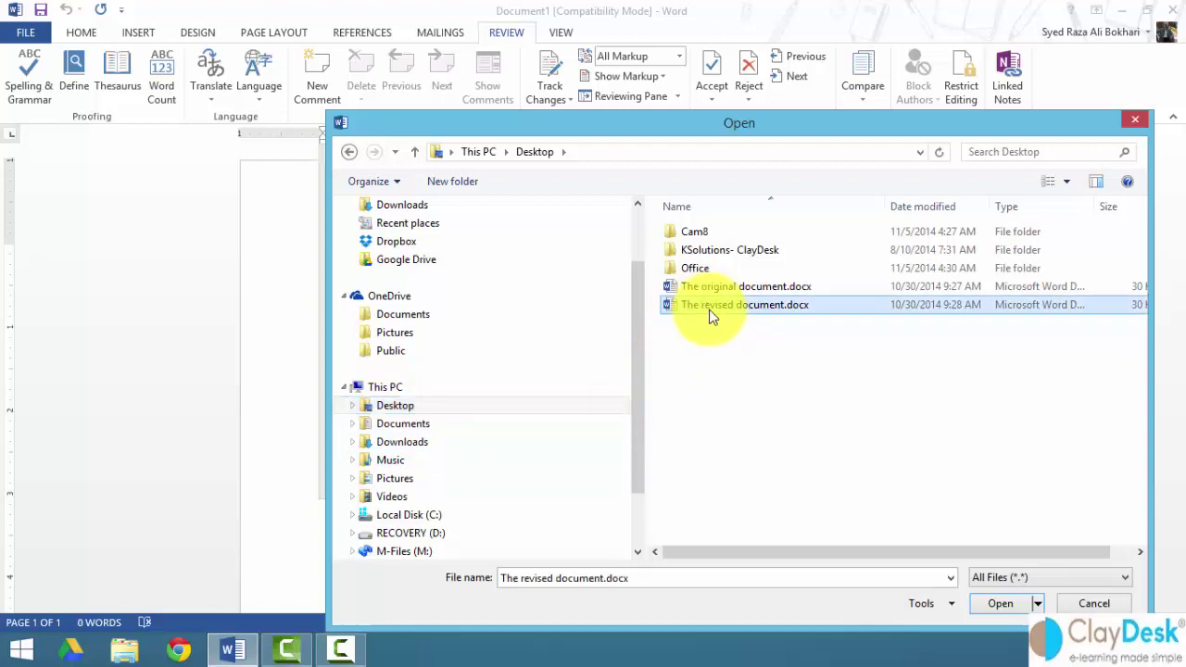
click(997, 603)
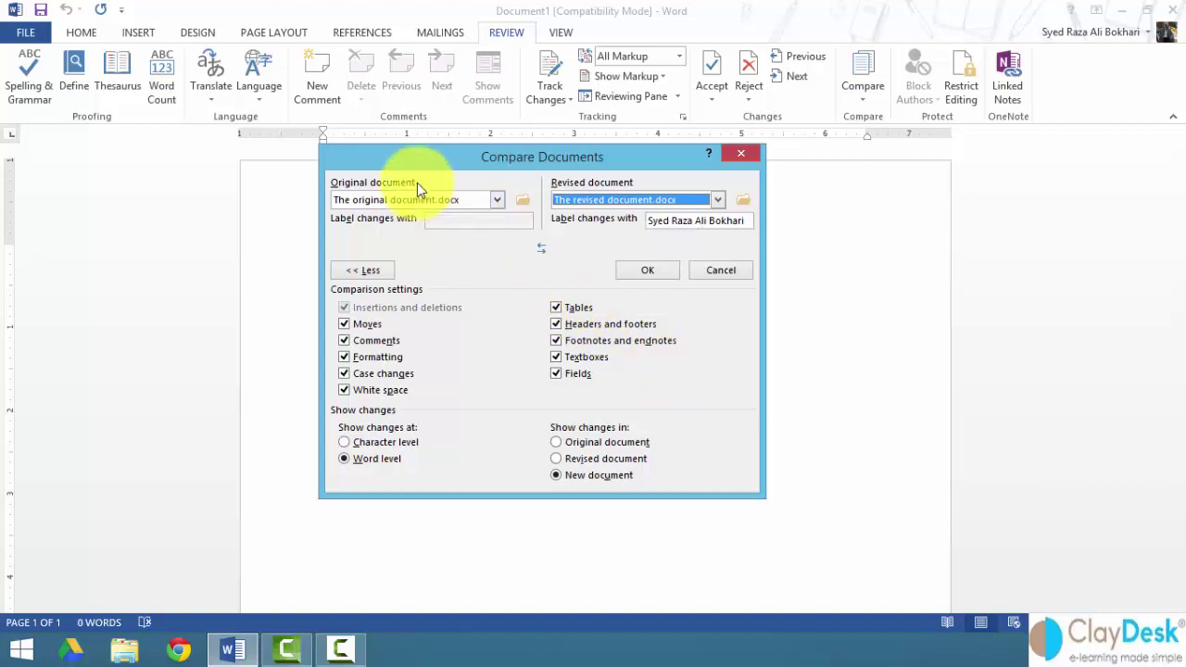
Run the comparison at word level with all comparison settings enabled, showing the changes in a new document.
click(666, 221)
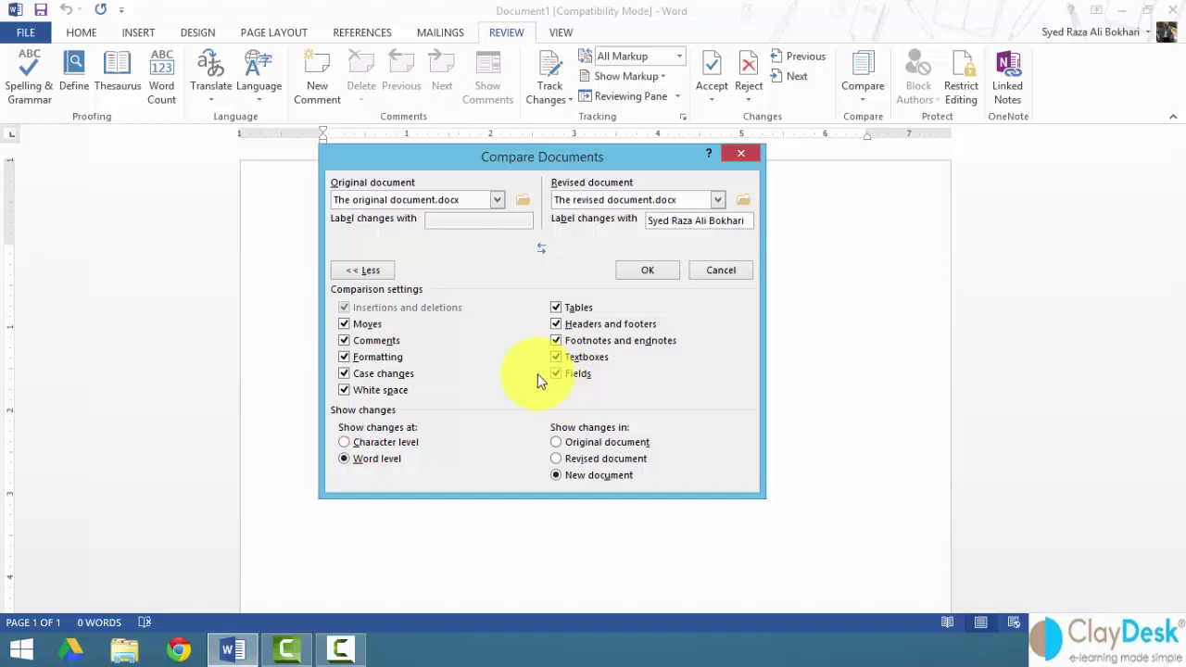
click(653, 270)
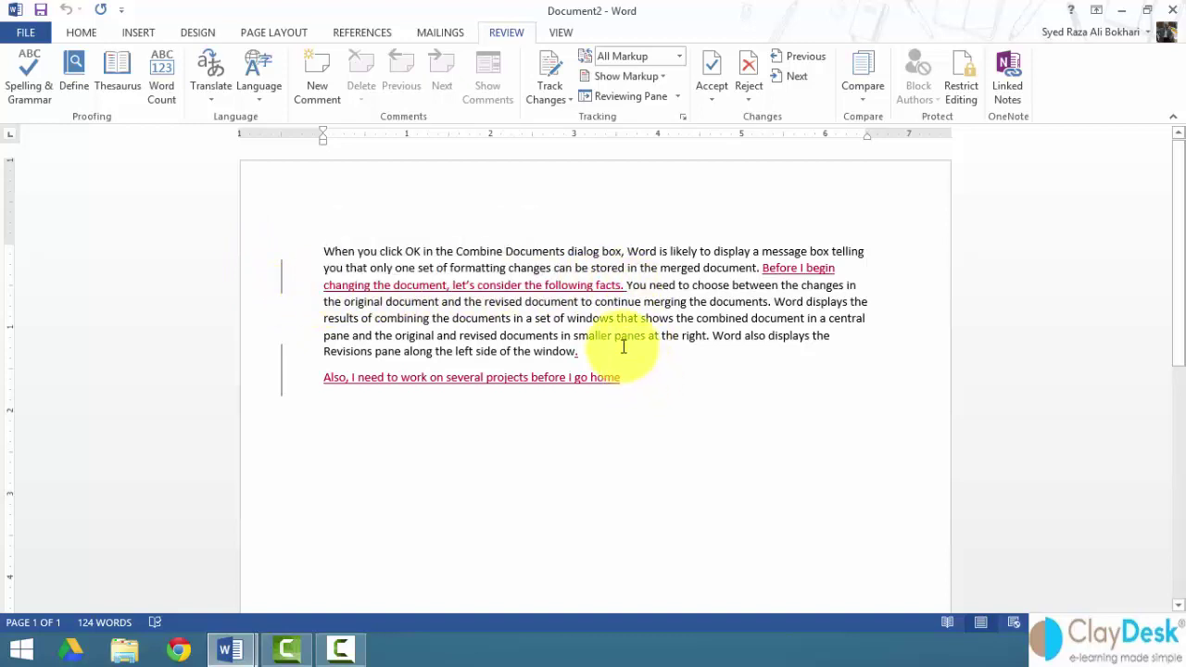
mouse_move(596, 285)
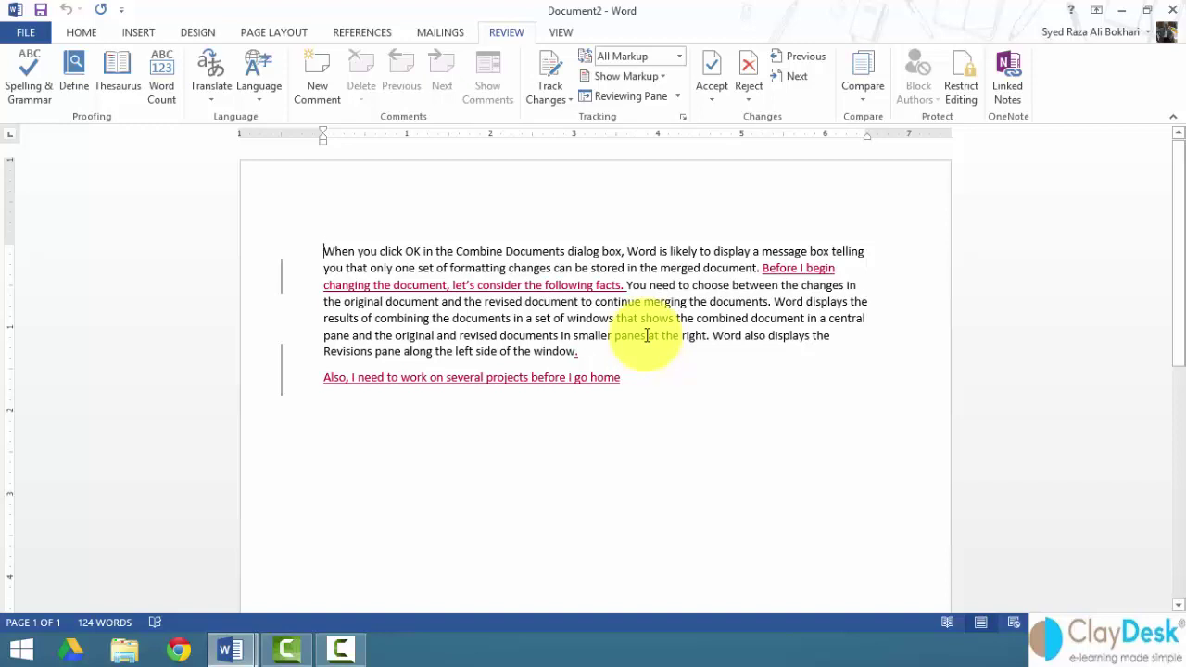
Show the revisions list in a vertical Reviewing Pane, and switch it to the horizontal layout.
click(678, 97)
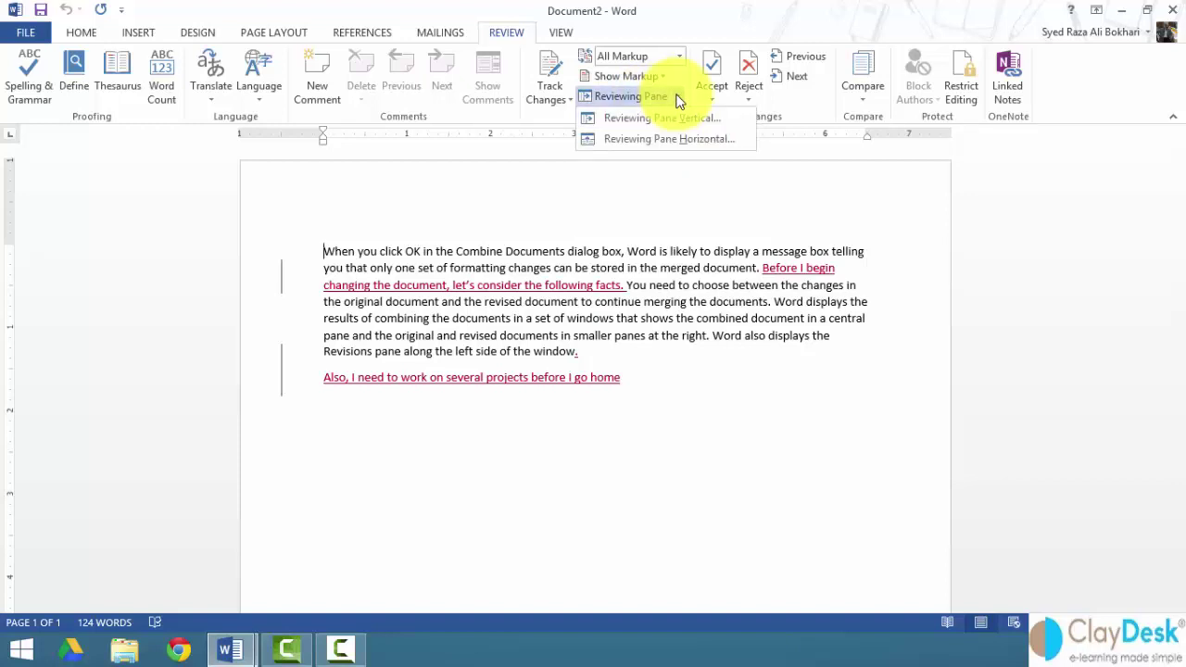
click(668, 120)
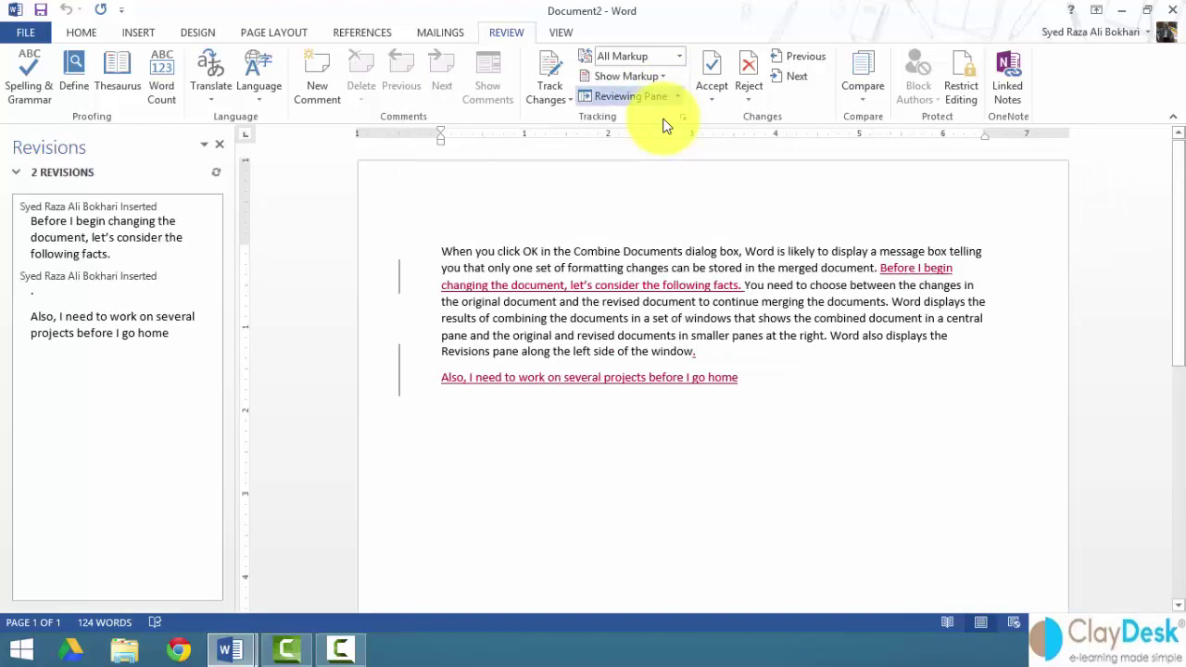
click(678, 96)
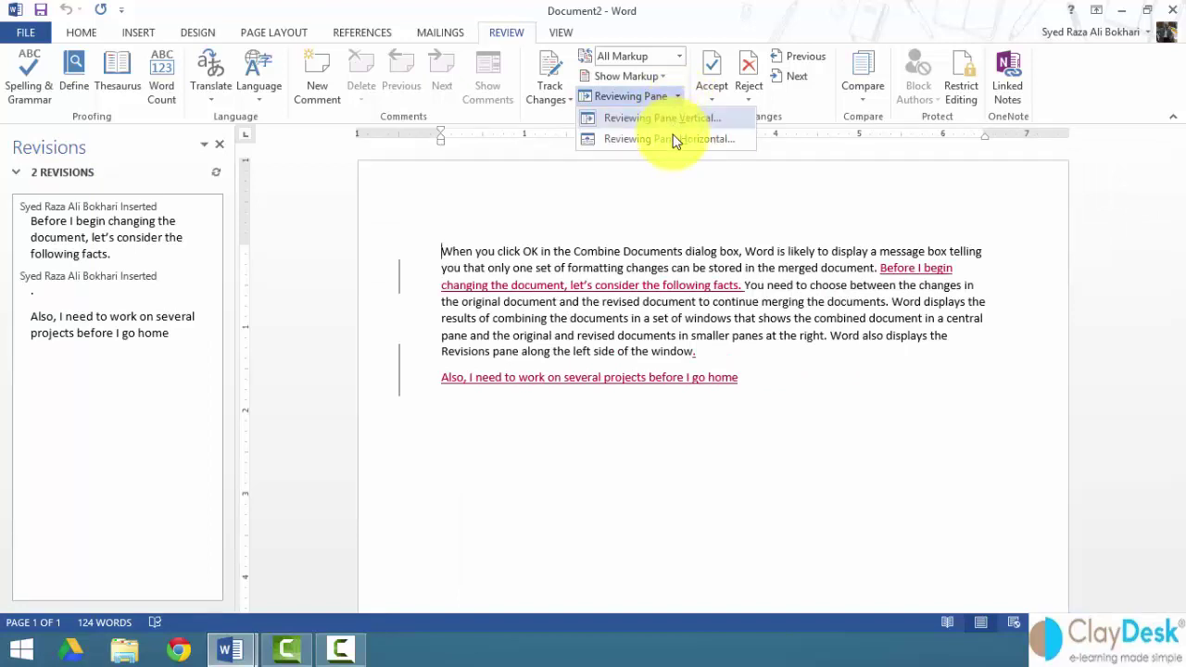
click(675, 139)
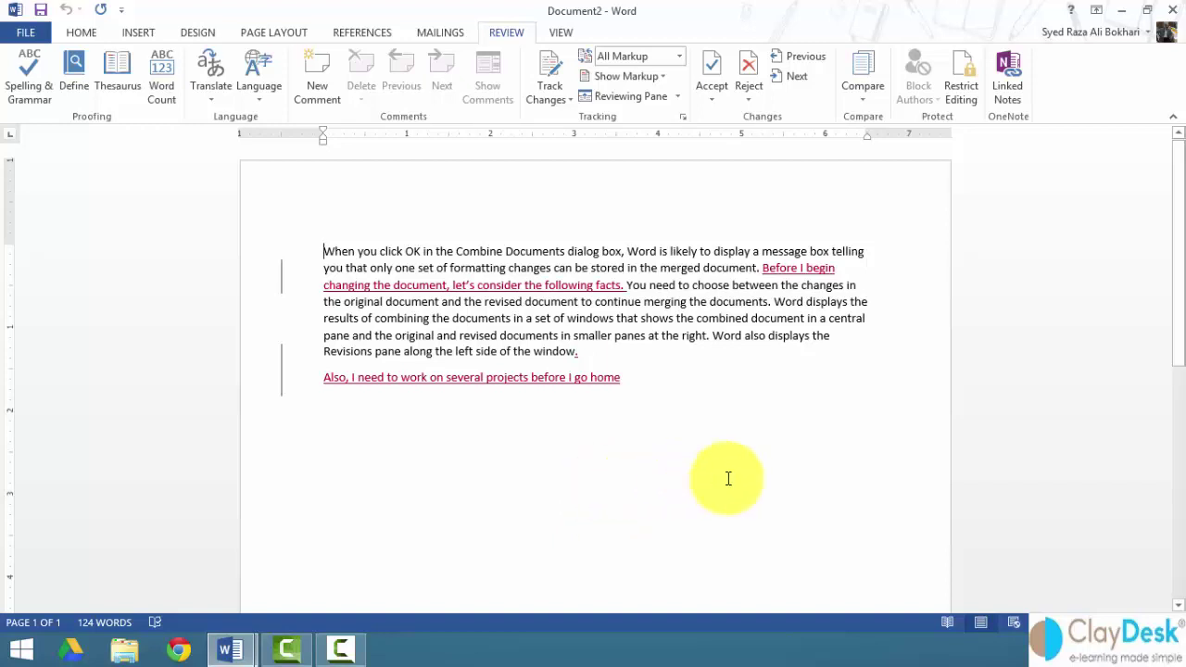
Show both source documents alongside the compared document and look through the original and revised texts.
click(865, 102)
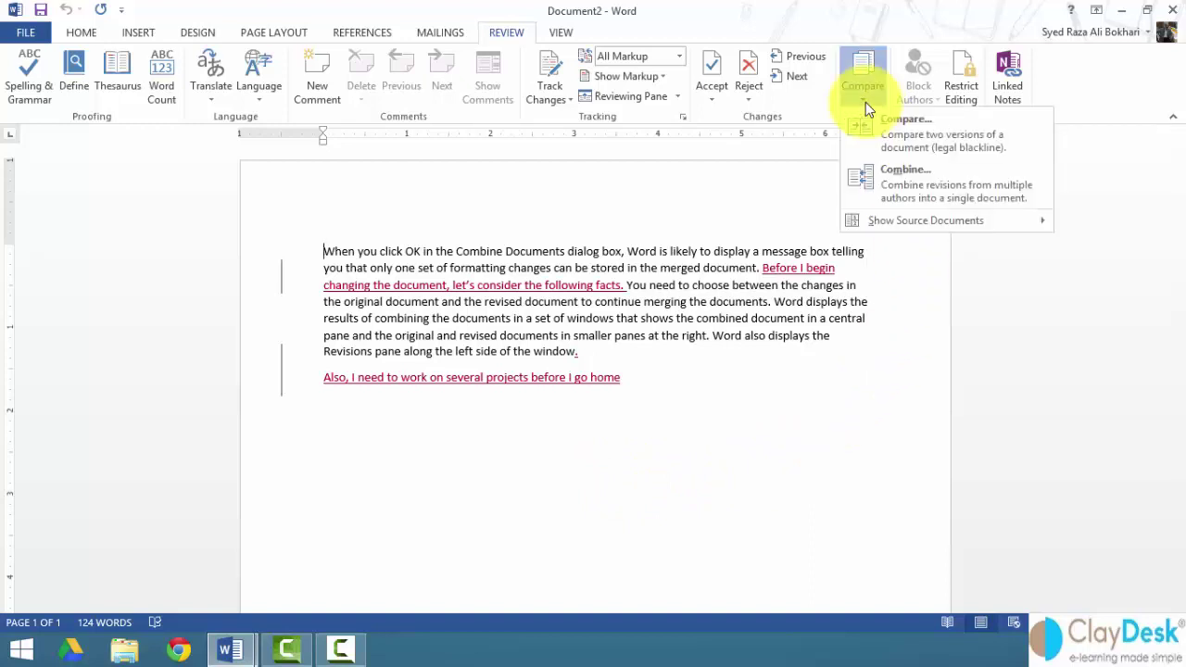
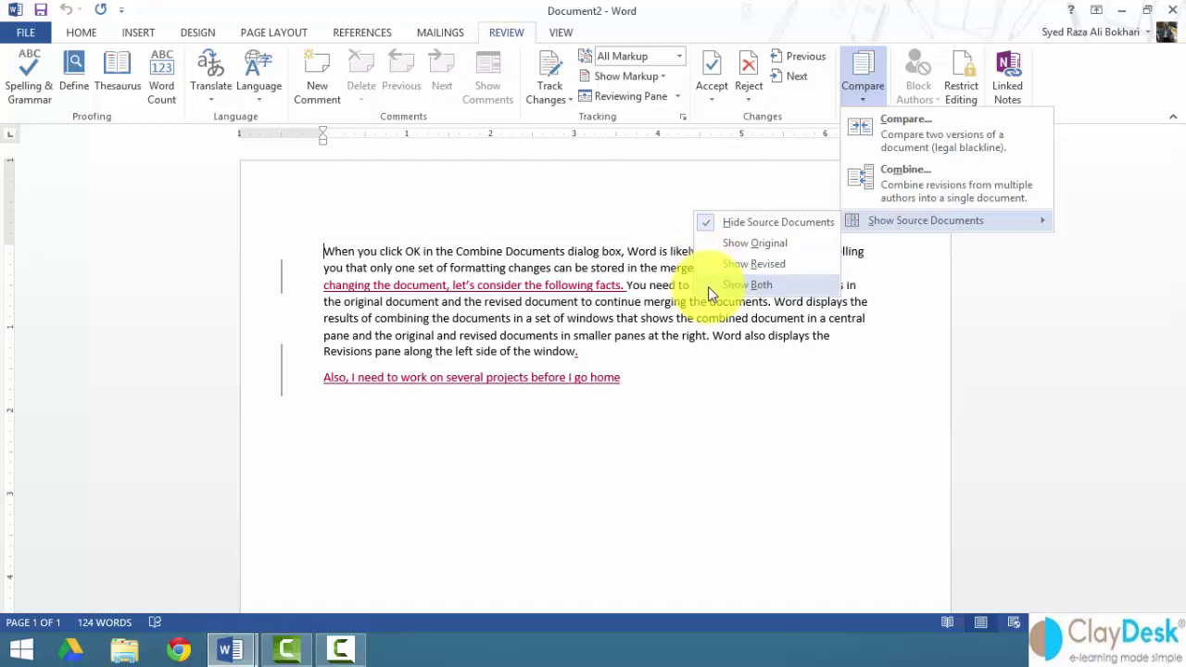
click(708, 287)
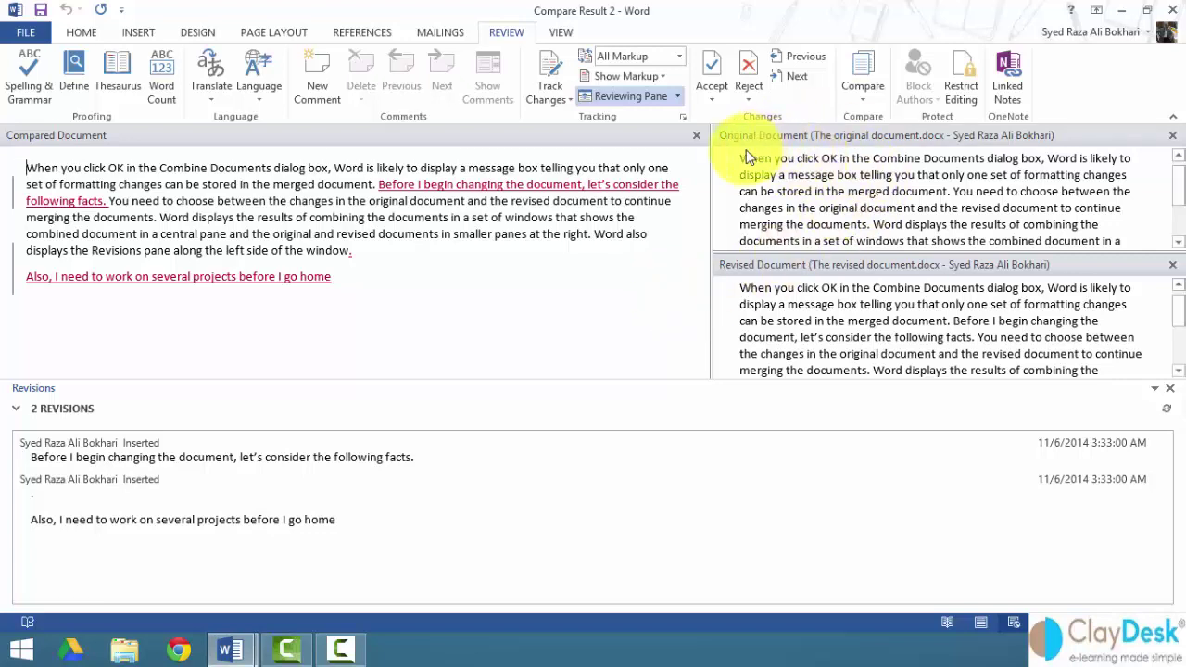
click(795, 185)
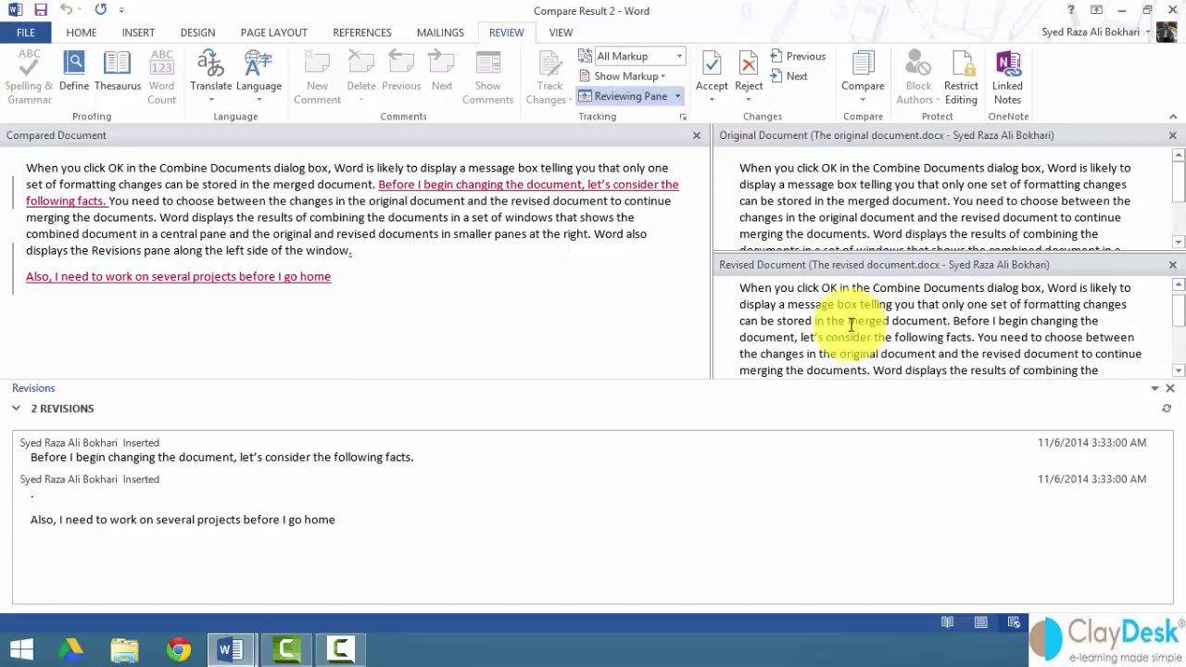
scroll(850, 323, down, 1)
scroll(843, 316, up, 1)
drag(1175, 312, 1180, 374)
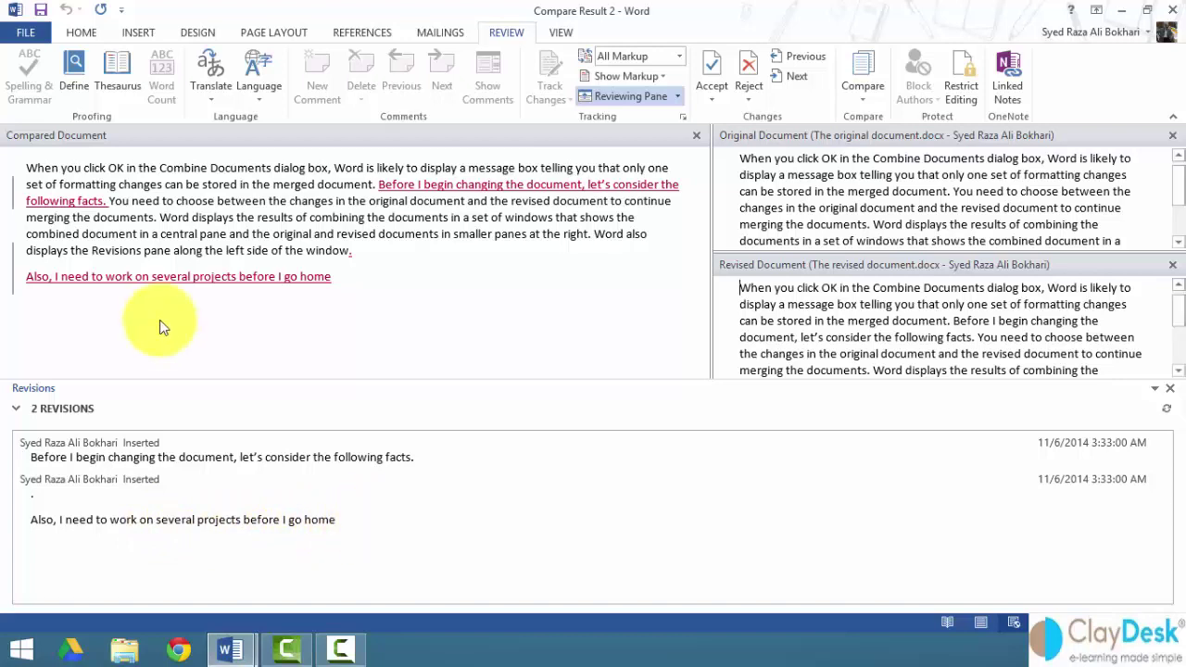
Examine the lines marked with change bars in the first paragraph of the compared document.
drag(11, 169, 3, 194)
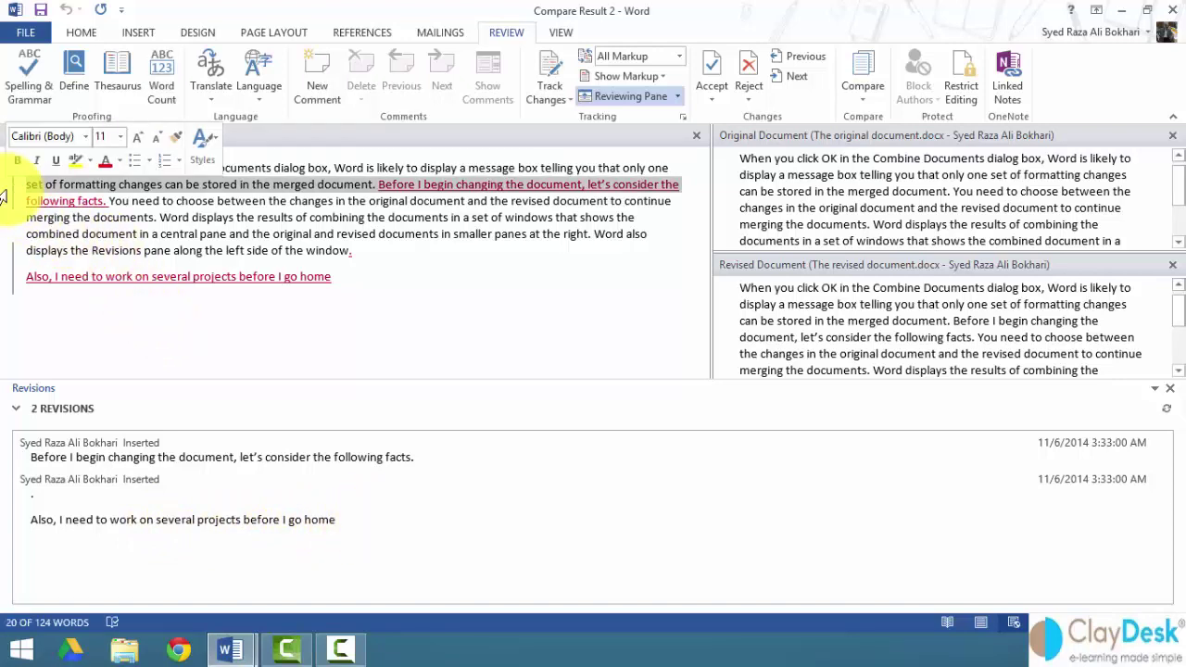
click(10, 200)
click(63, 225)
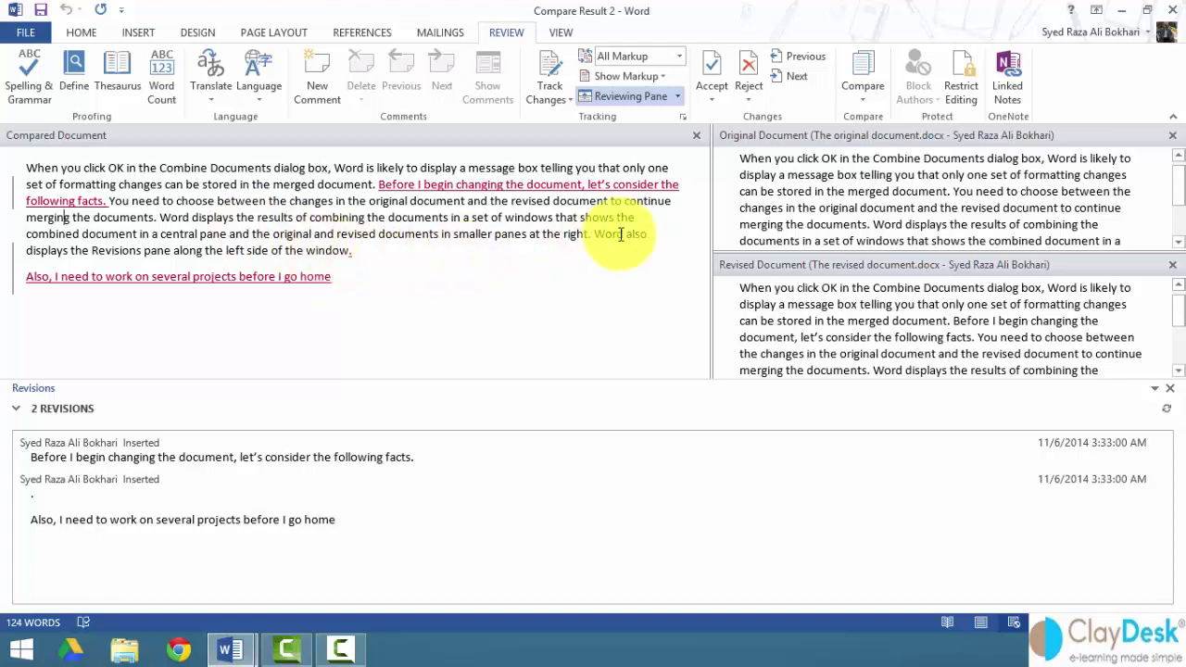
Show only the original source document beside the comparison, and close the Revisions pane and the source view.
click(863, 102)
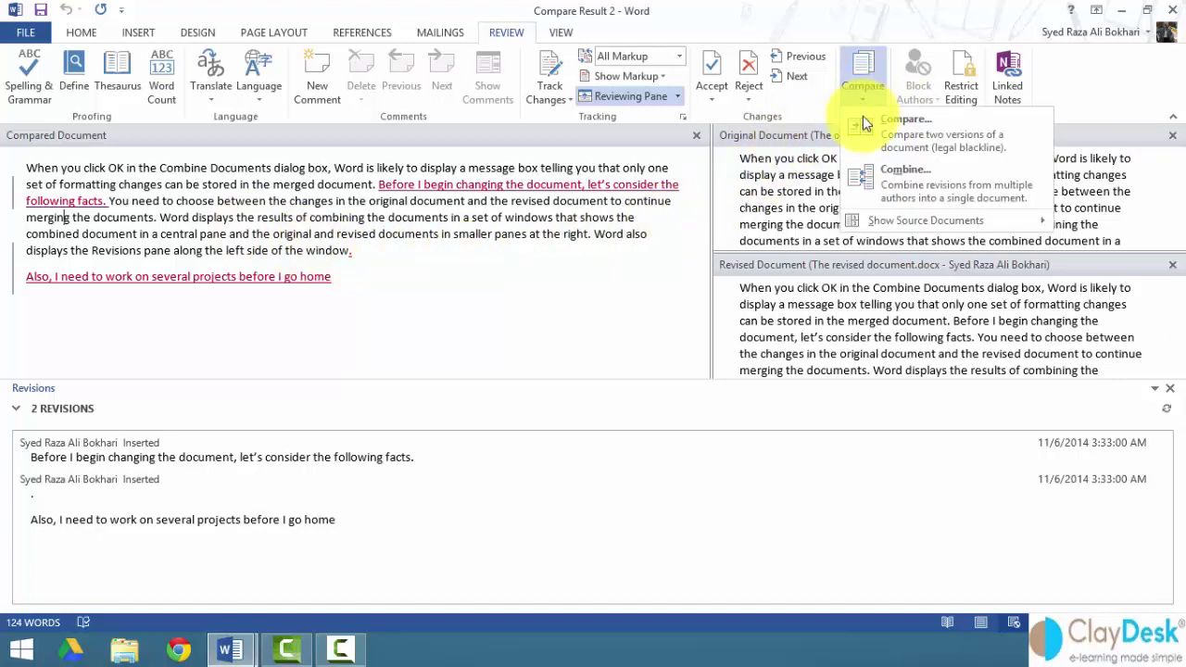
mouse_move(877, 220)
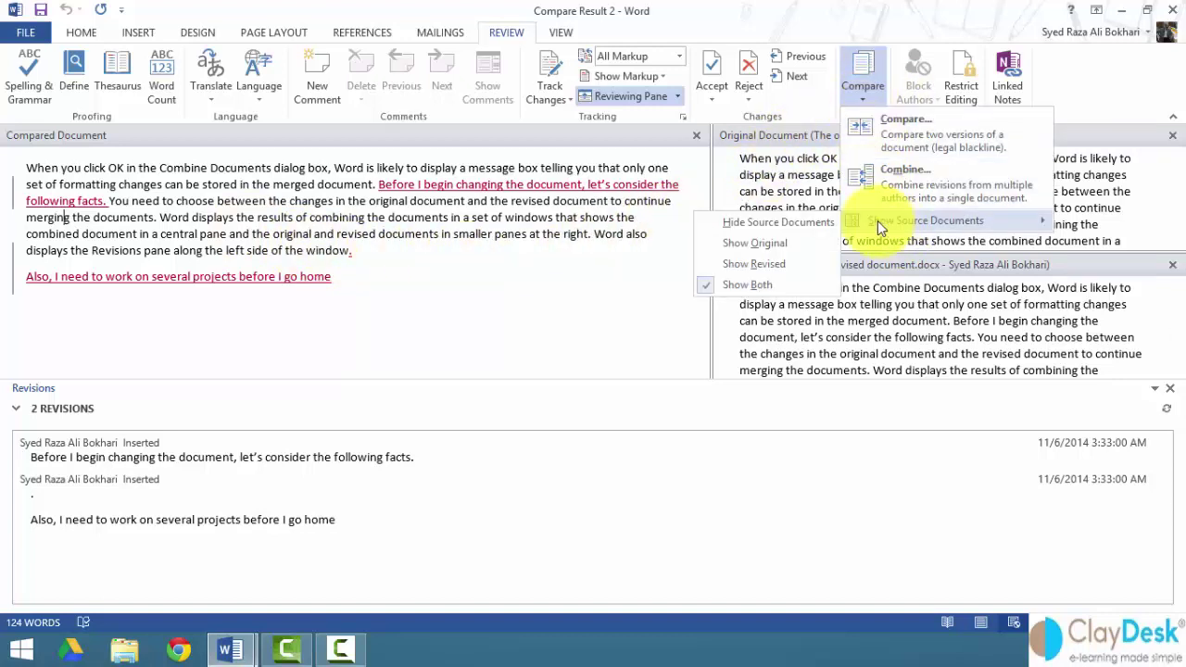
click(786, 243)
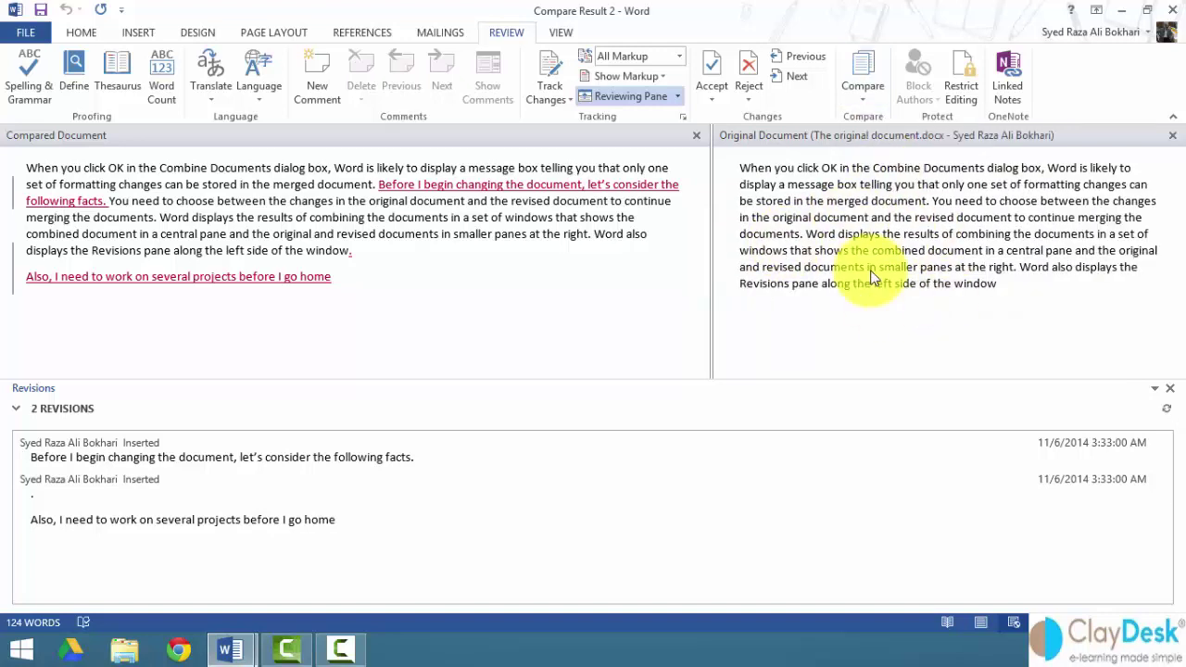
click(1170, 391)
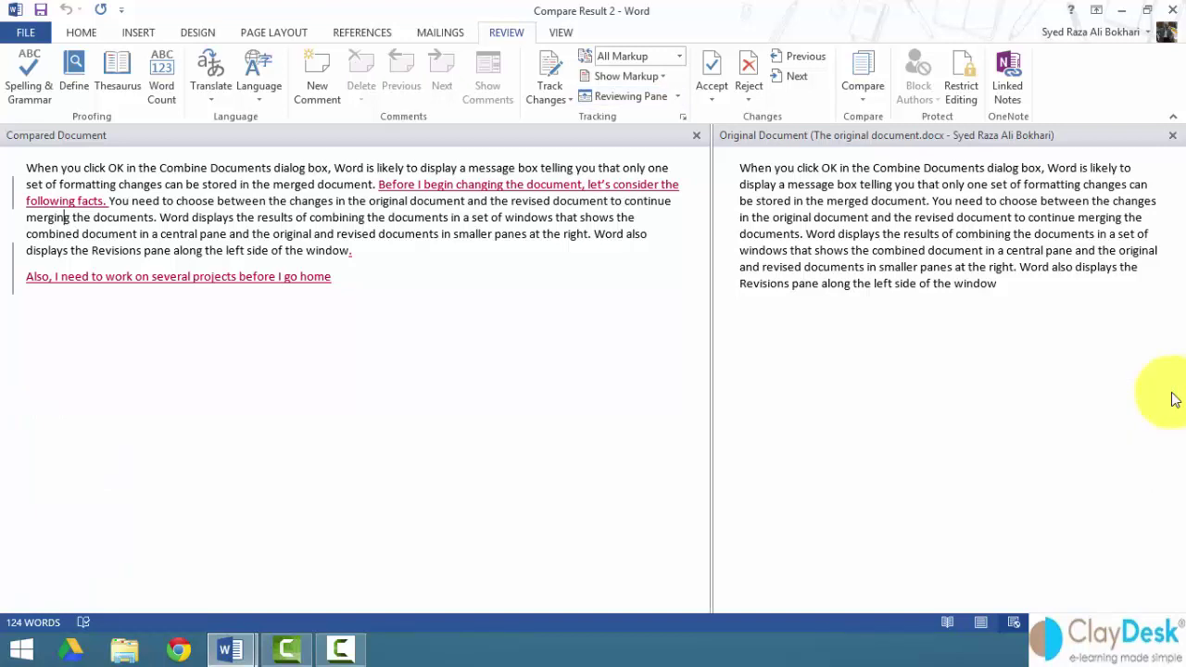
click(700, 136)
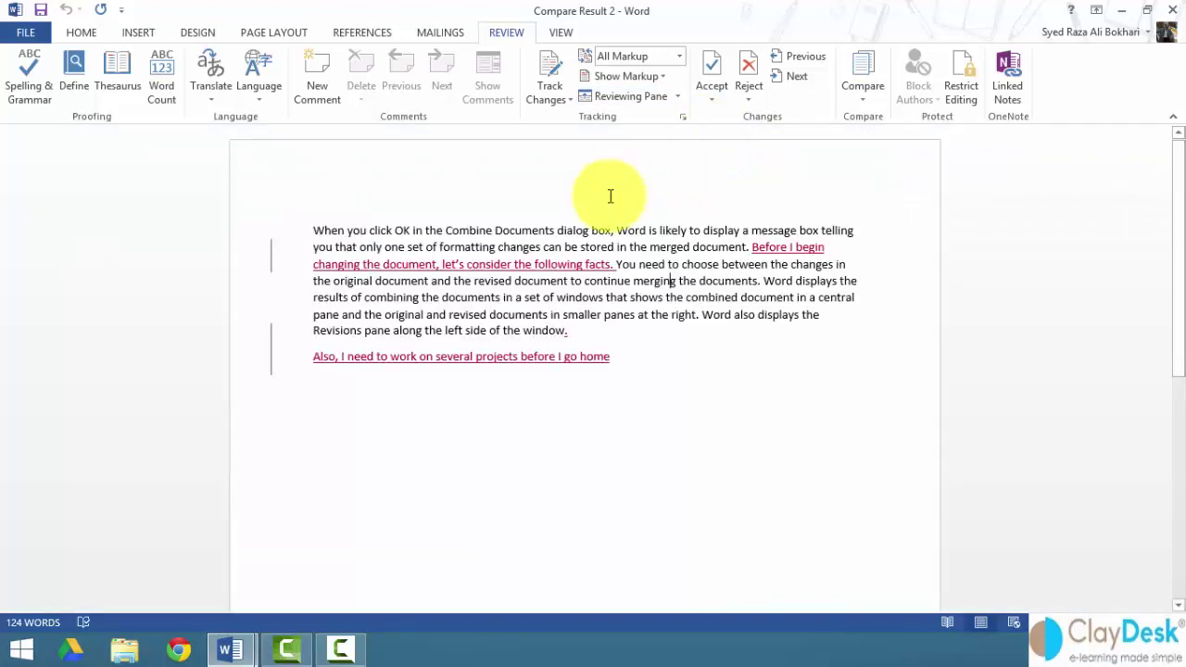
Show only the revised source document beside the comparison, and close the source view and the Revisions pane.
click(865, 102)
mouse_move(901, 225)
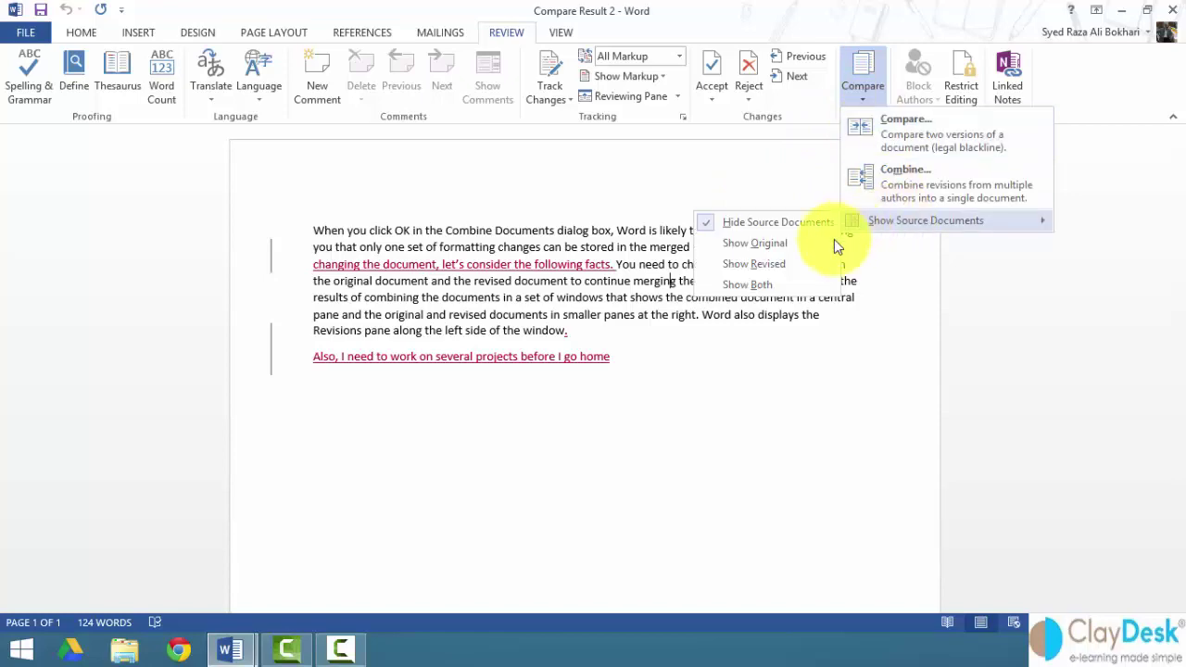
click(797, 271)
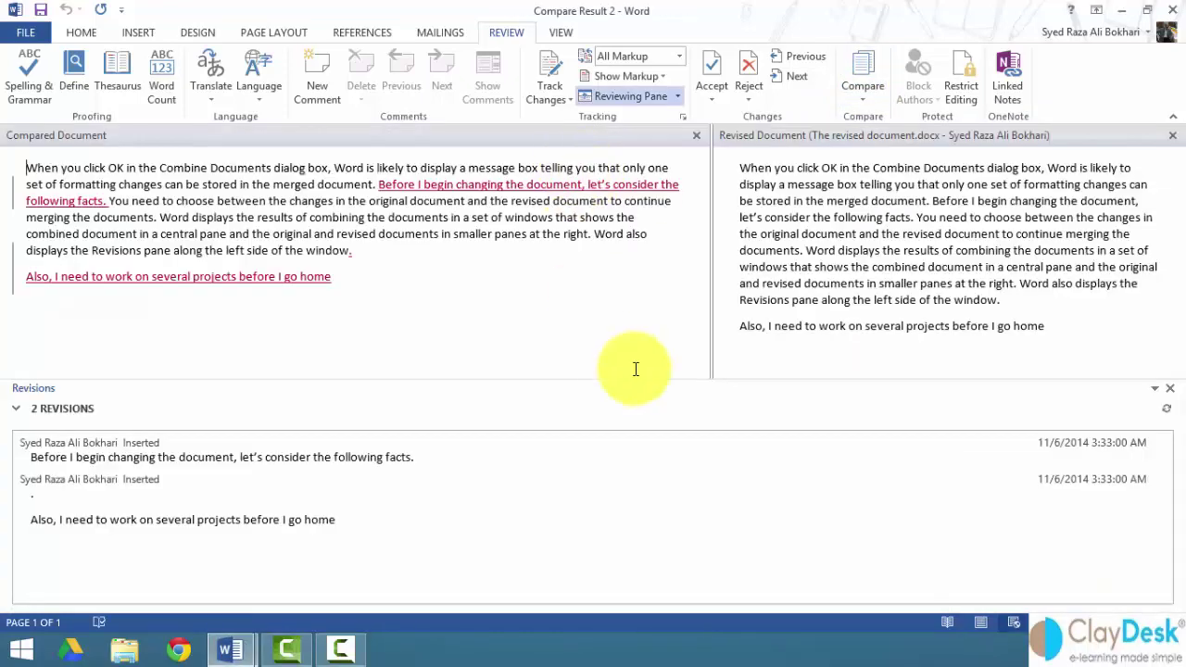
click(697, 136)
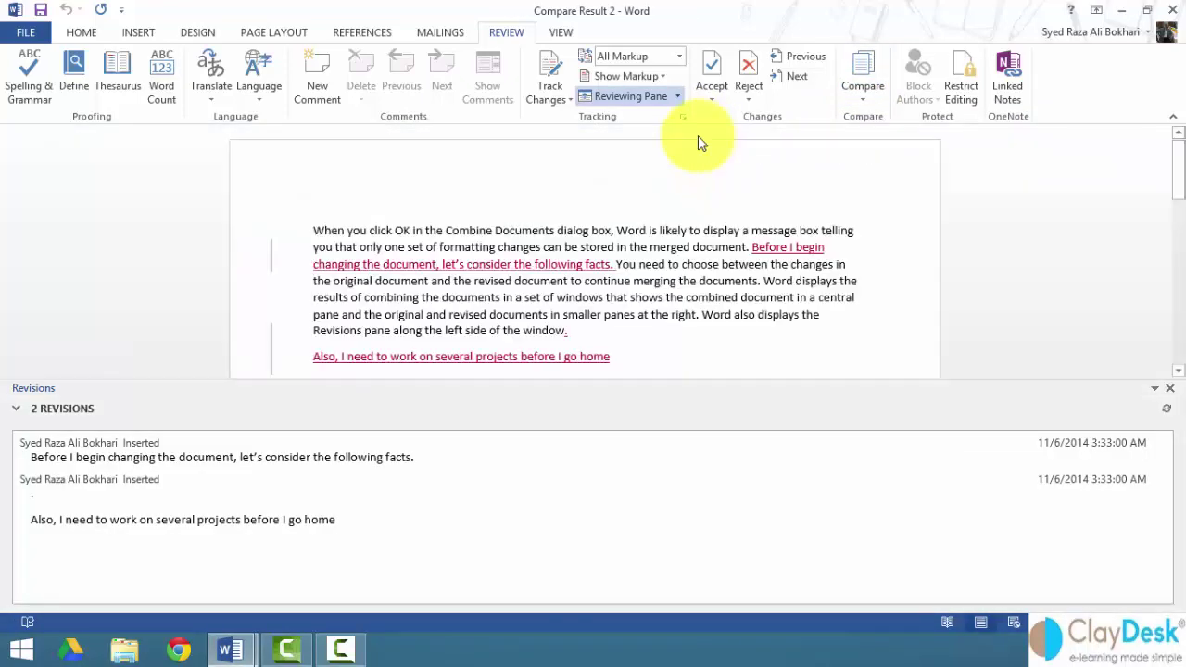
click(1171, 389)
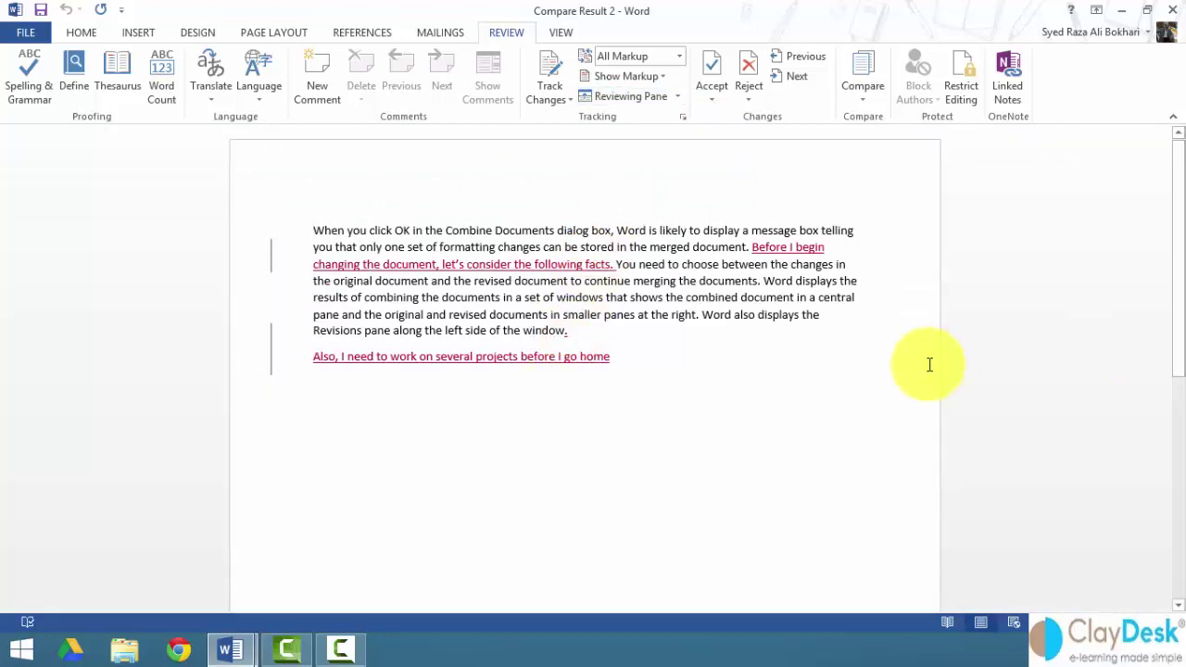
Close the comparison result document without saving it.
click(859, 101)
mouse_move(895, 225)
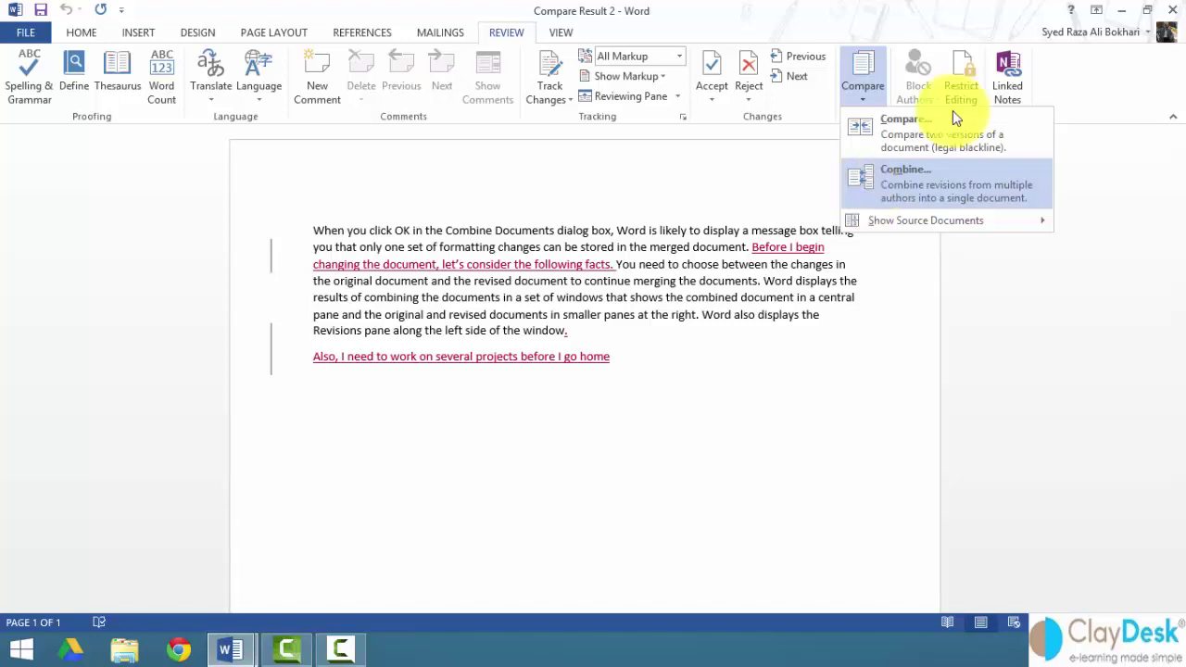
click(1173, 9)
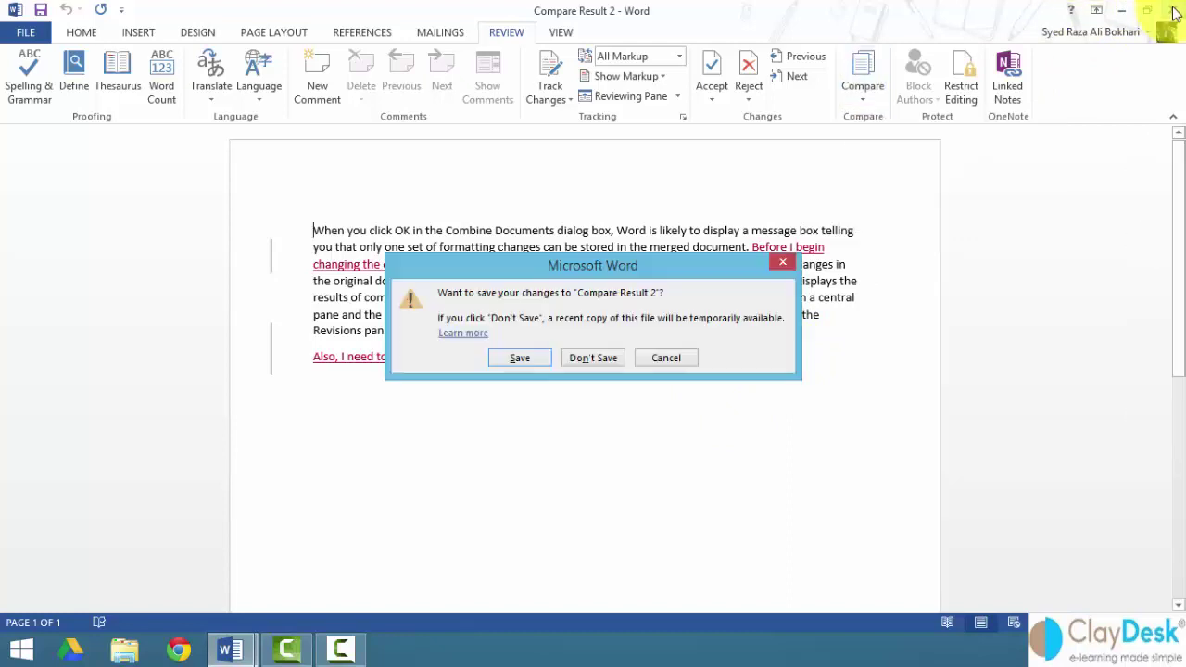
click(611, 358)
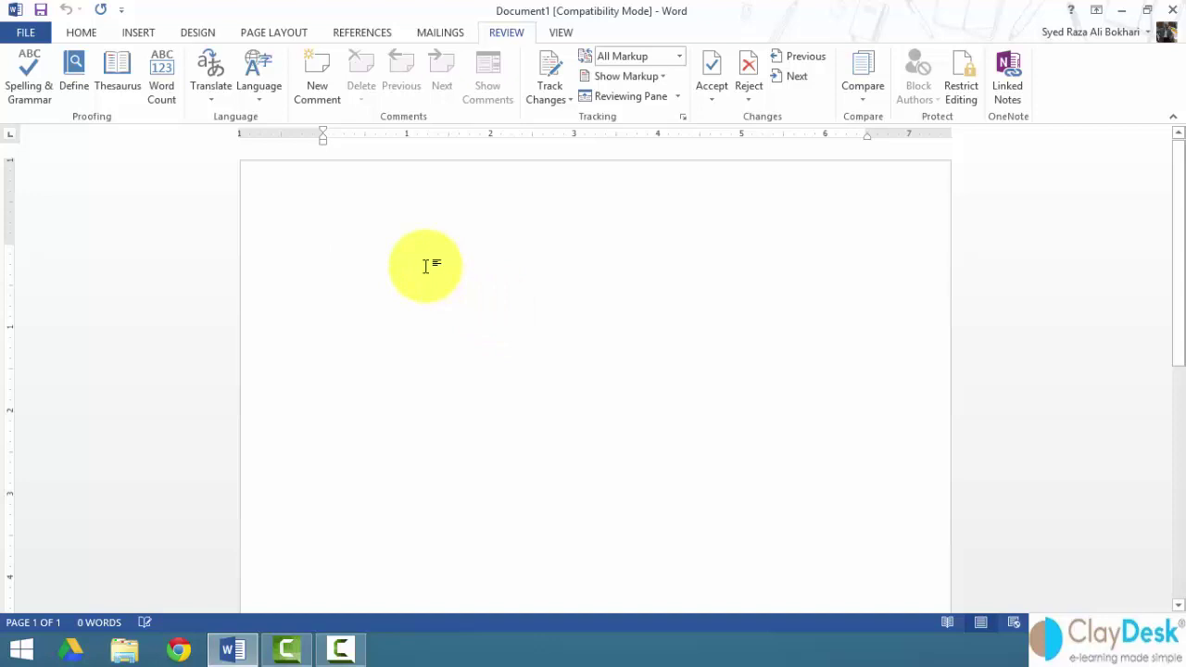
Start combining revisions from multiple authors and choose "The original document.docx" from the Desktop folder as the original document.
click(861, 99)
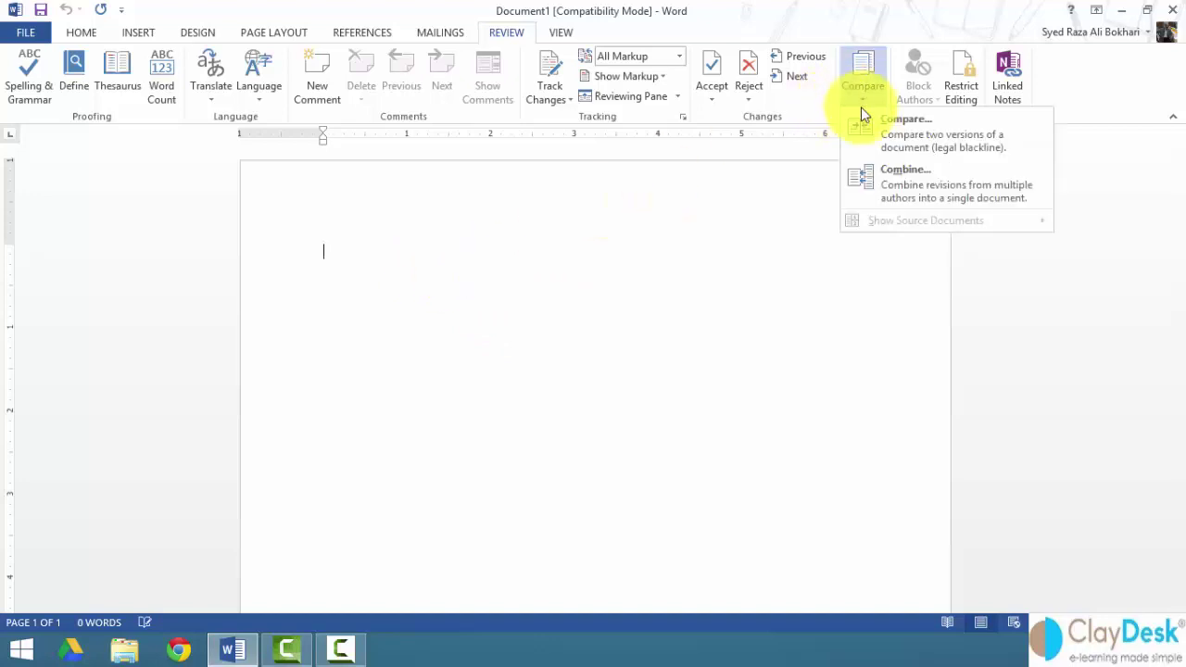
click(906, 180)
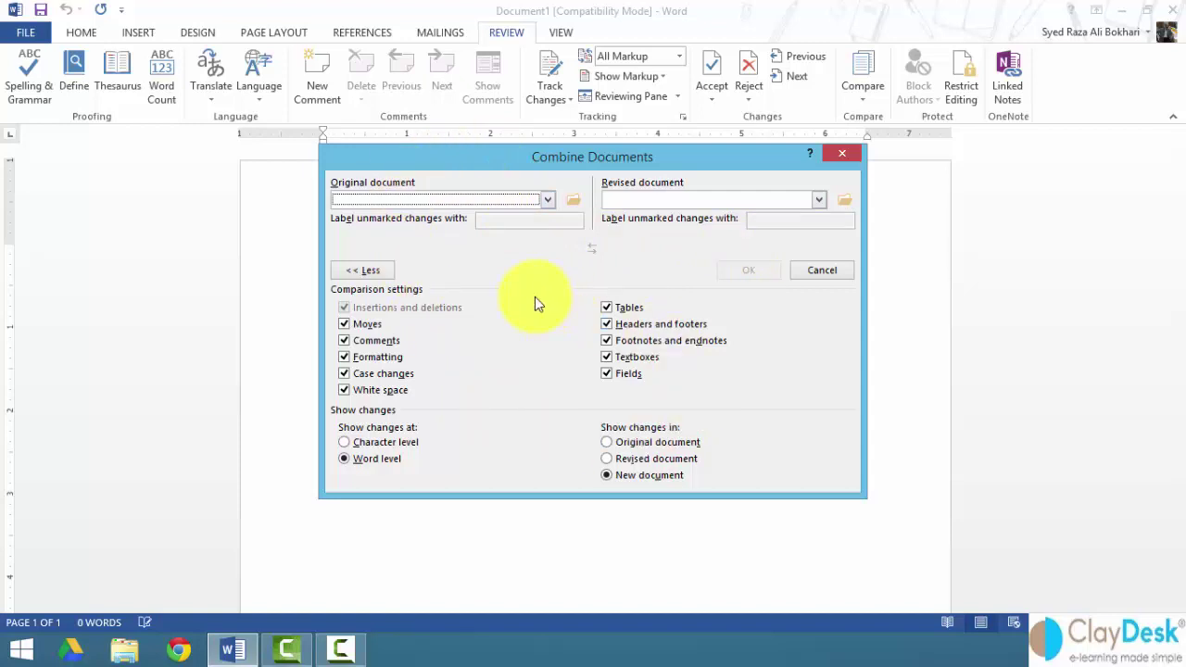
click(547, 199)
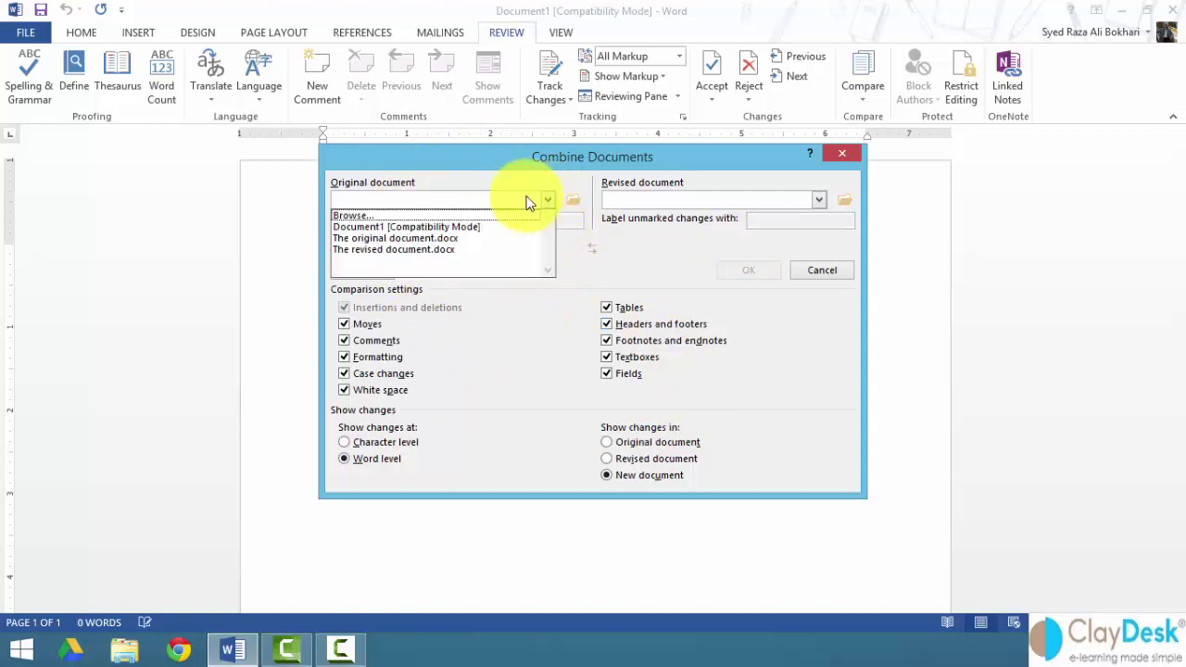
click(441, 215)
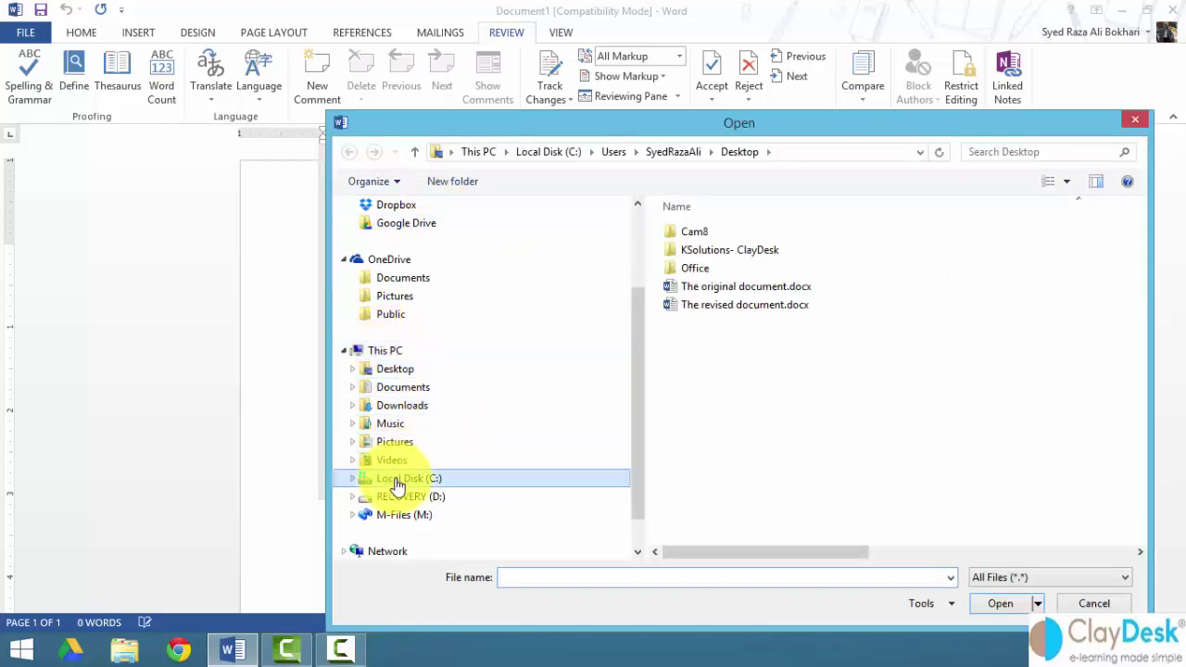
click(384, 369)
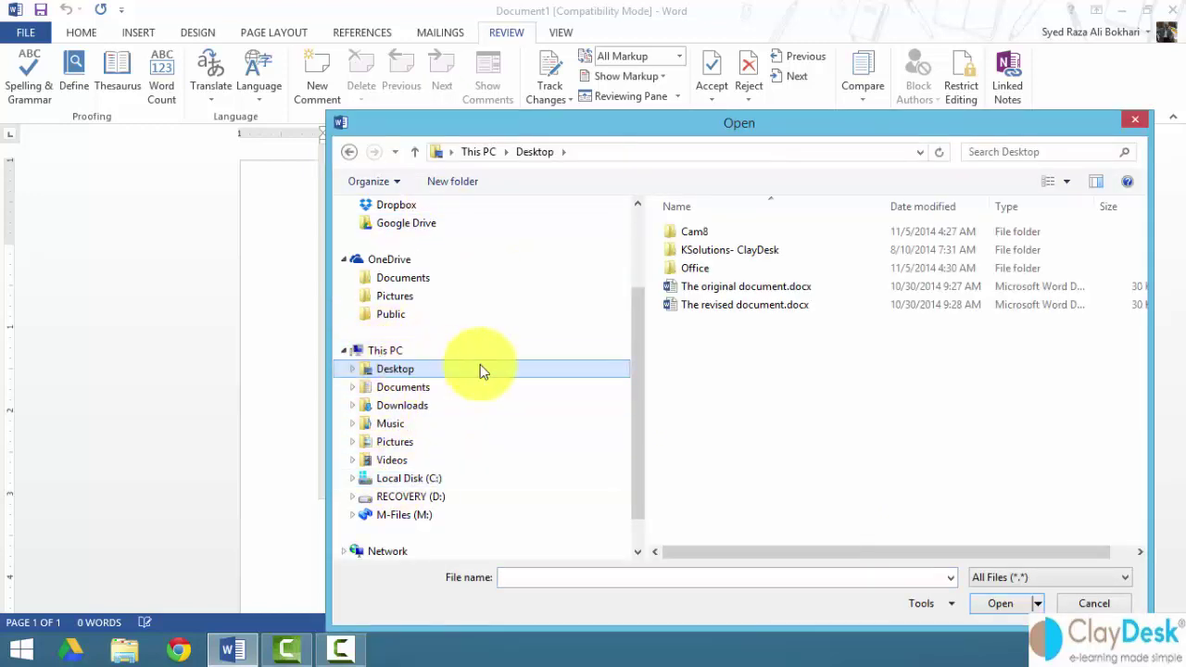
click(717, 286)
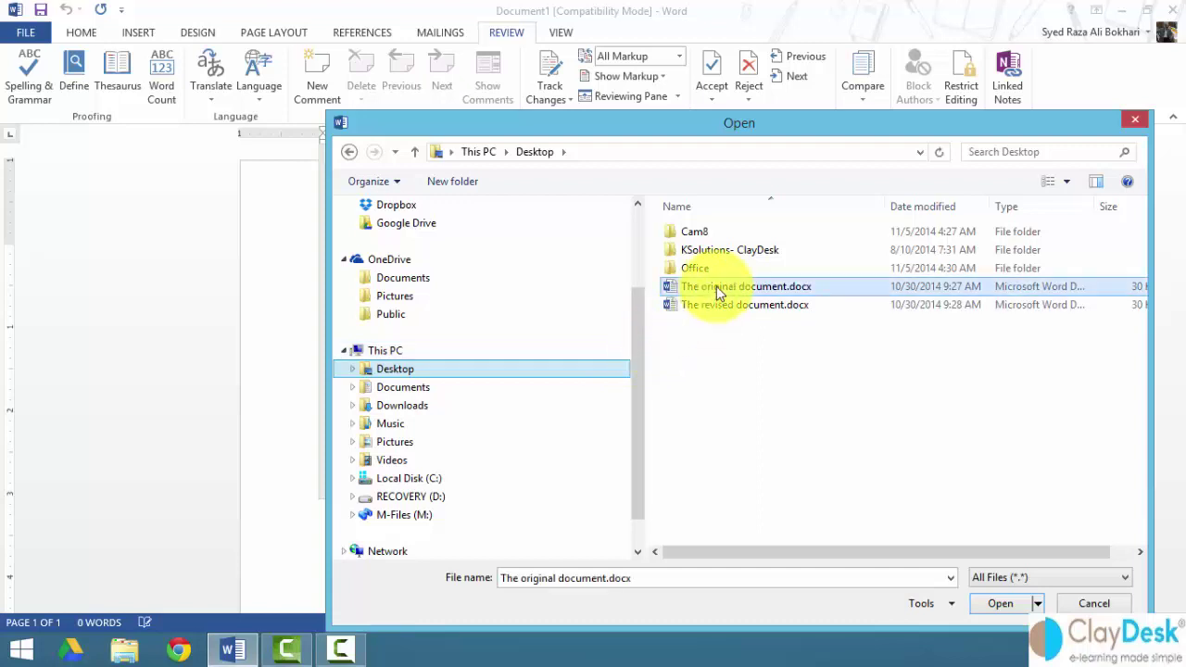
click(1001, 605)
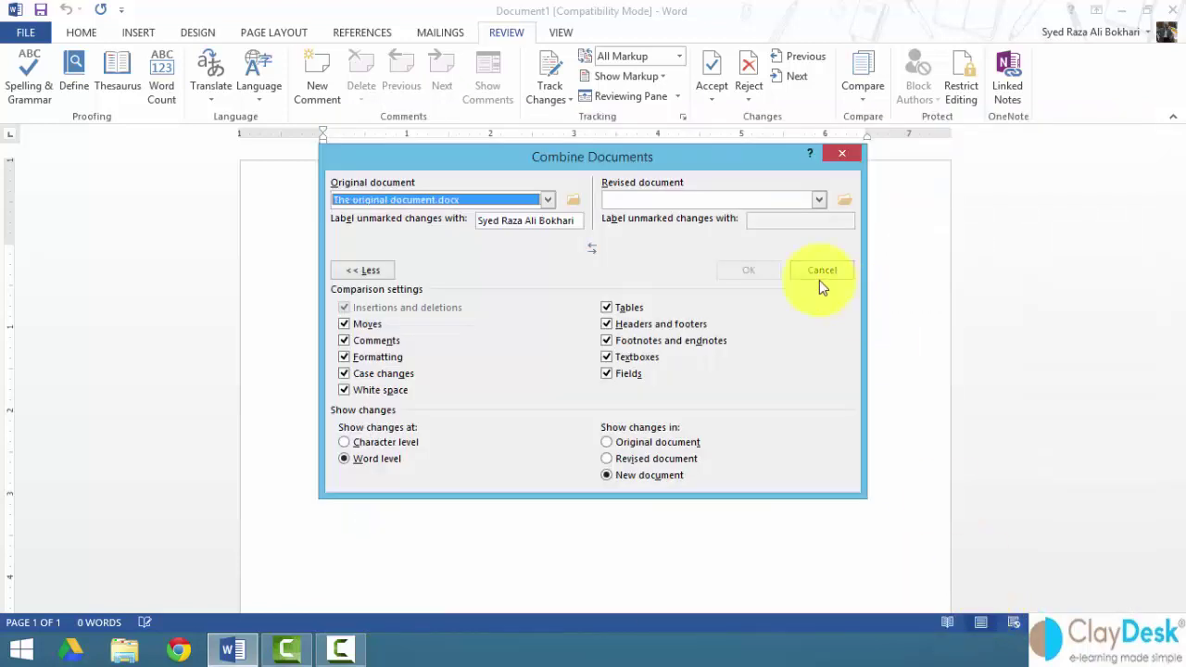
Browse to the Desktop folder and choose "The revised document.docx" as the revised document to combine.
click(816, 202)
click(706, 218)
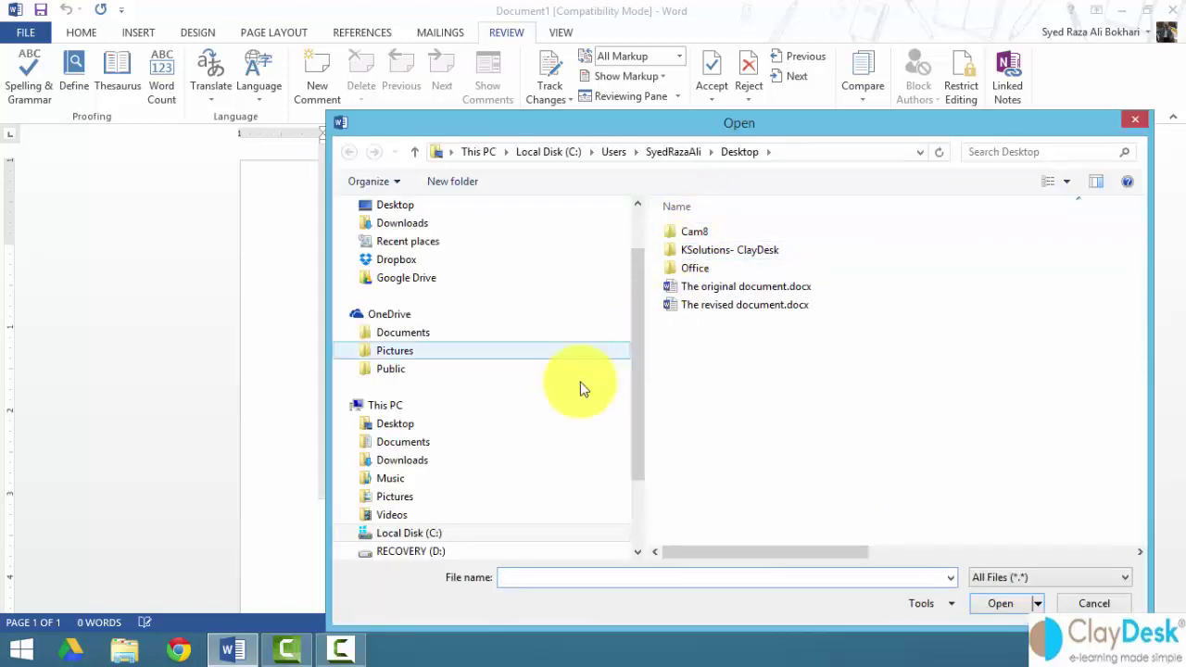
click(747, 305)
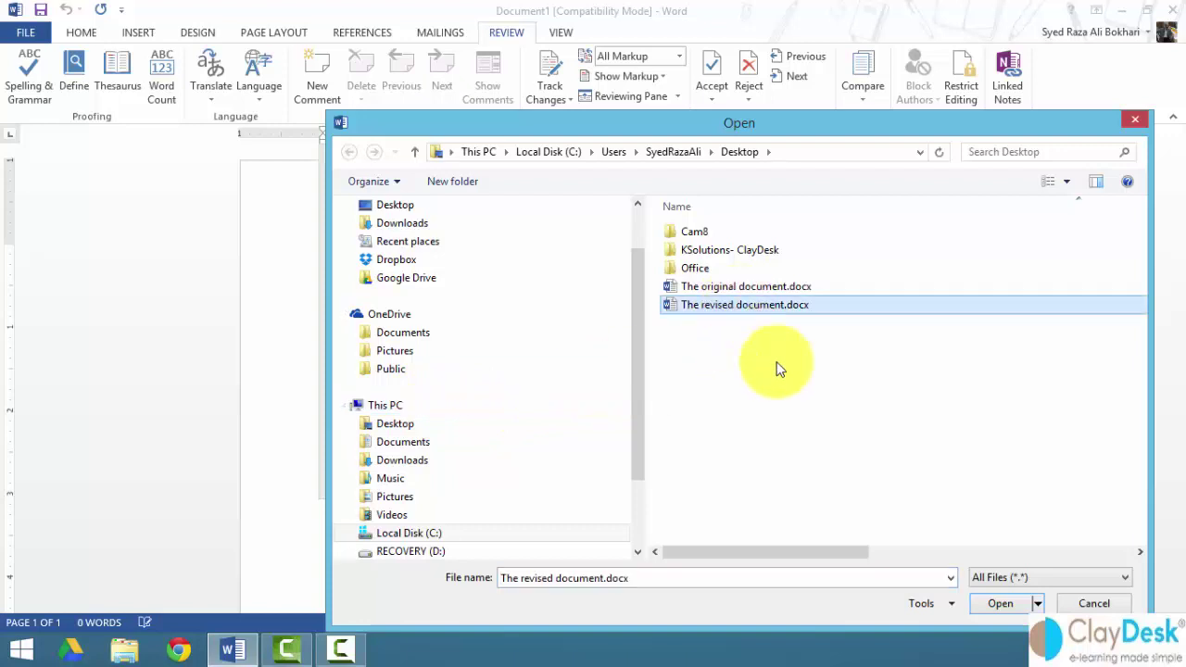
click(992, 607)
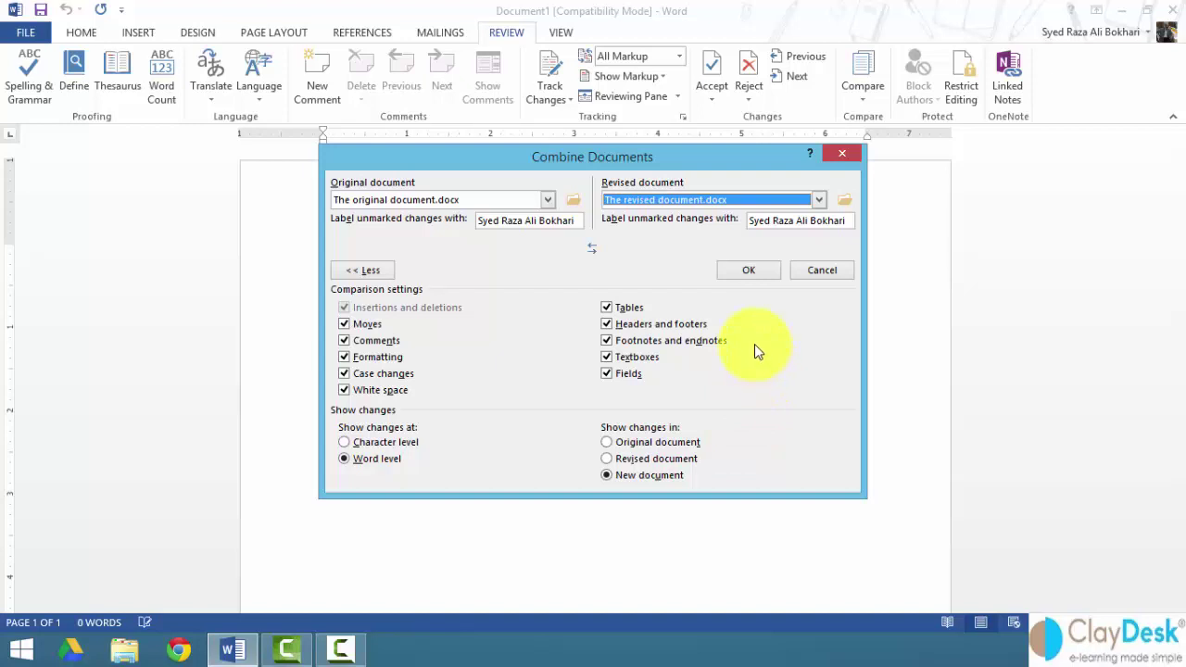
Combine the original and revised documents into a new document, showing changes at word level.
click(739, 275)
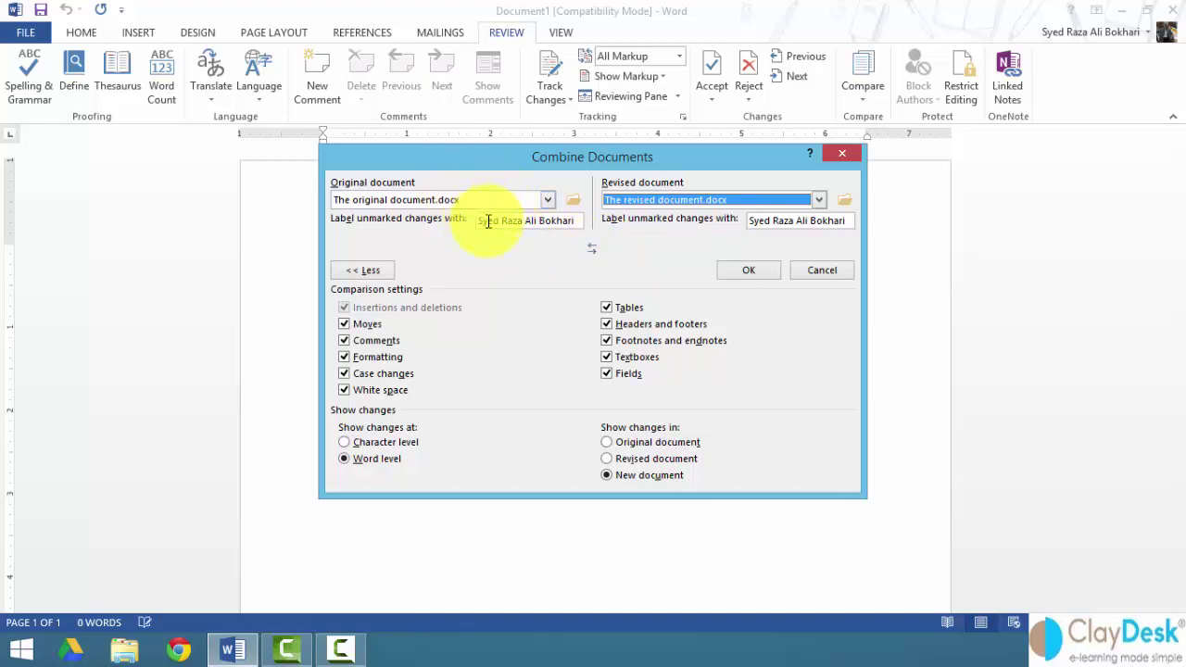
drag(480, 222, 521, 233)
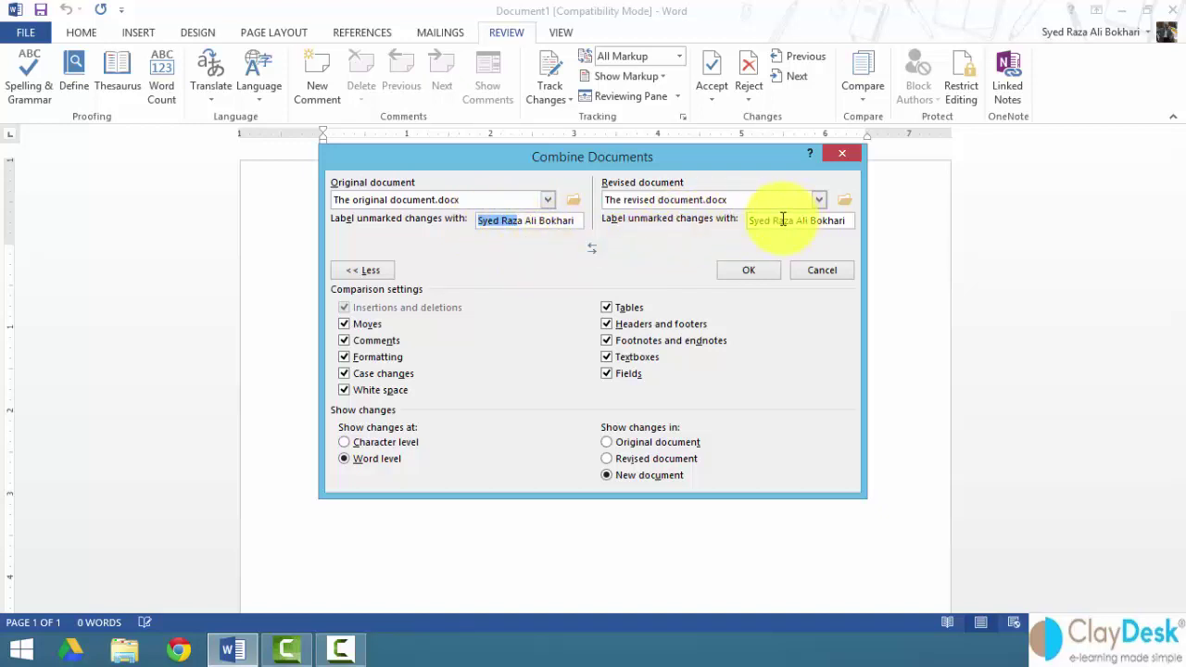
click(815, 218)
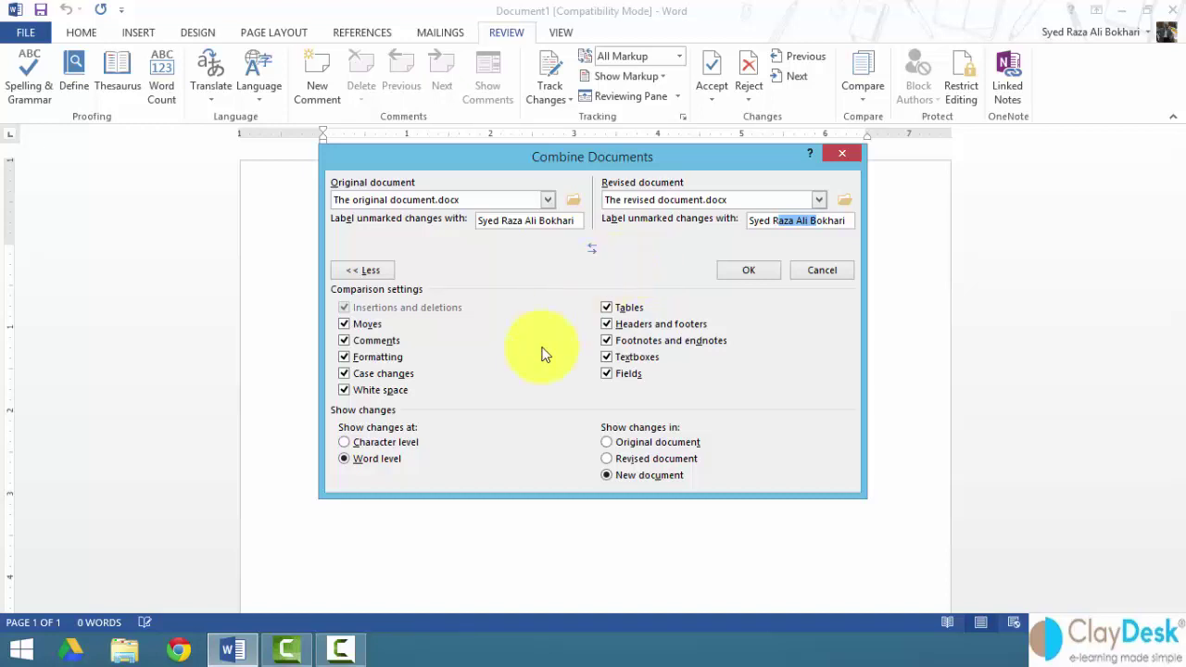
click(752, 272)
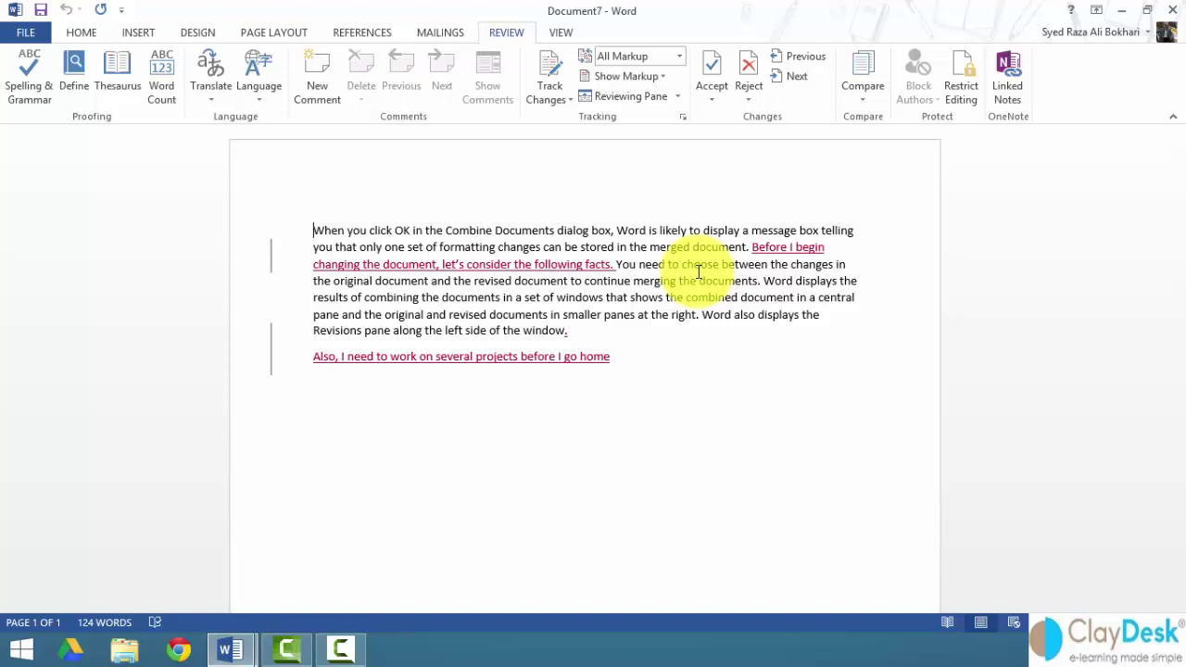
Show both the original and revised source documents beside the combined document.
click(862, 107)
mouse_move(853, 222)
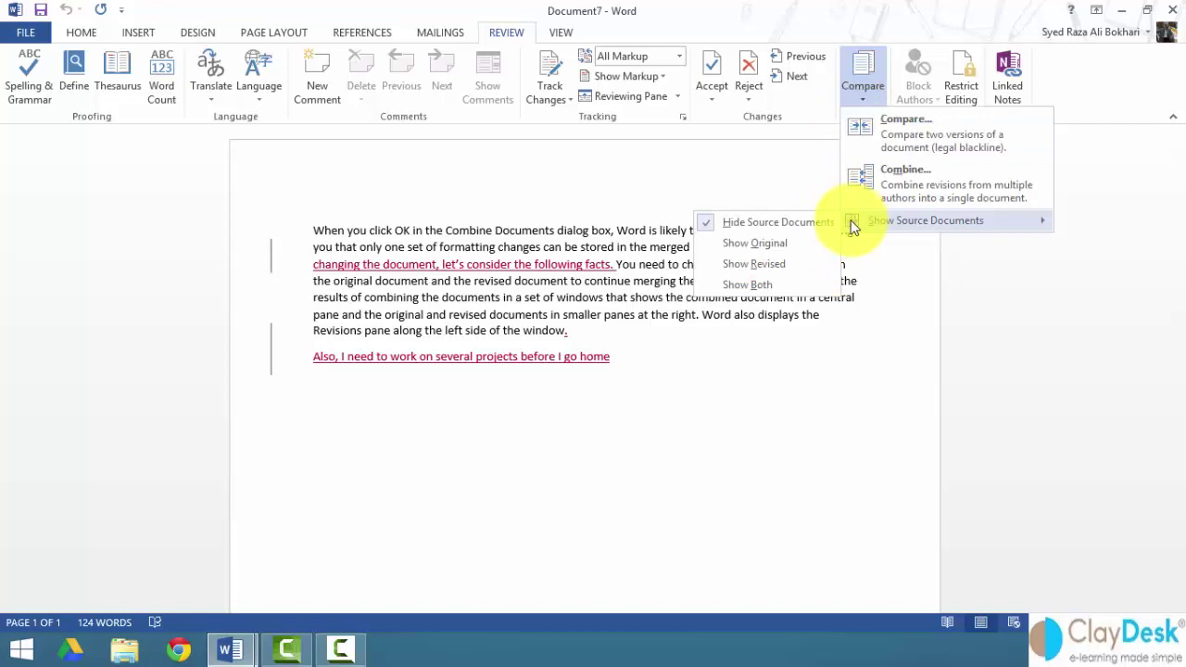
click(772, 284)
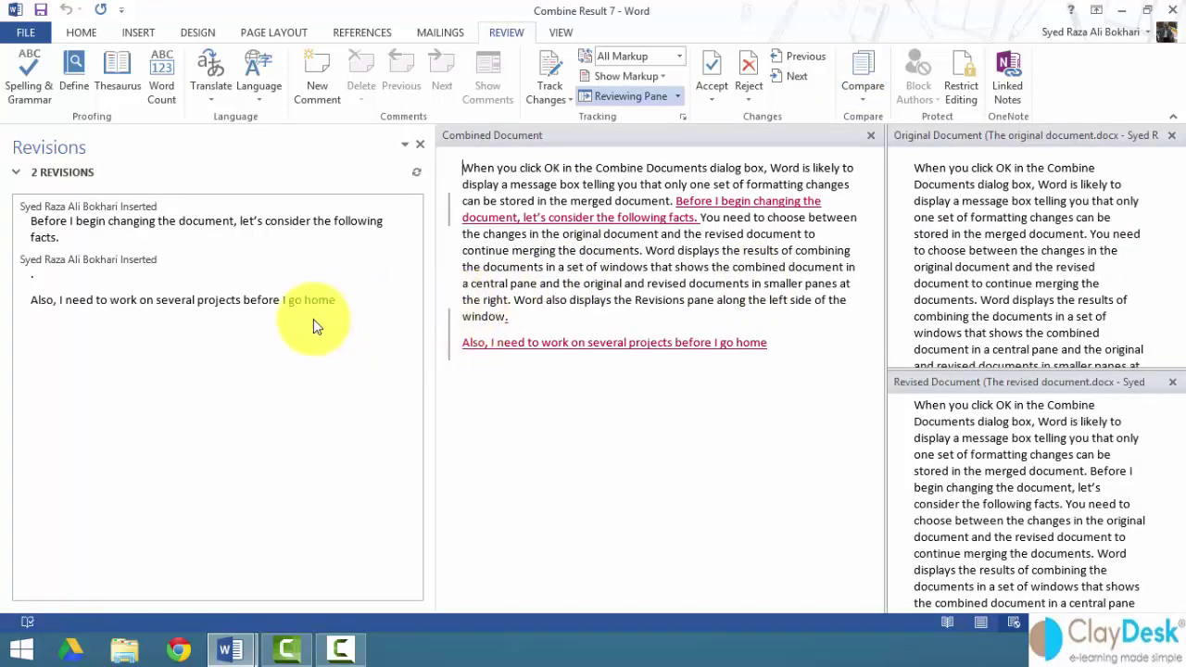
Accept both tracked insertions in the combined document, the "Before I begin" sentence and the closing "Also, I need to work" line.
click(709, 72)
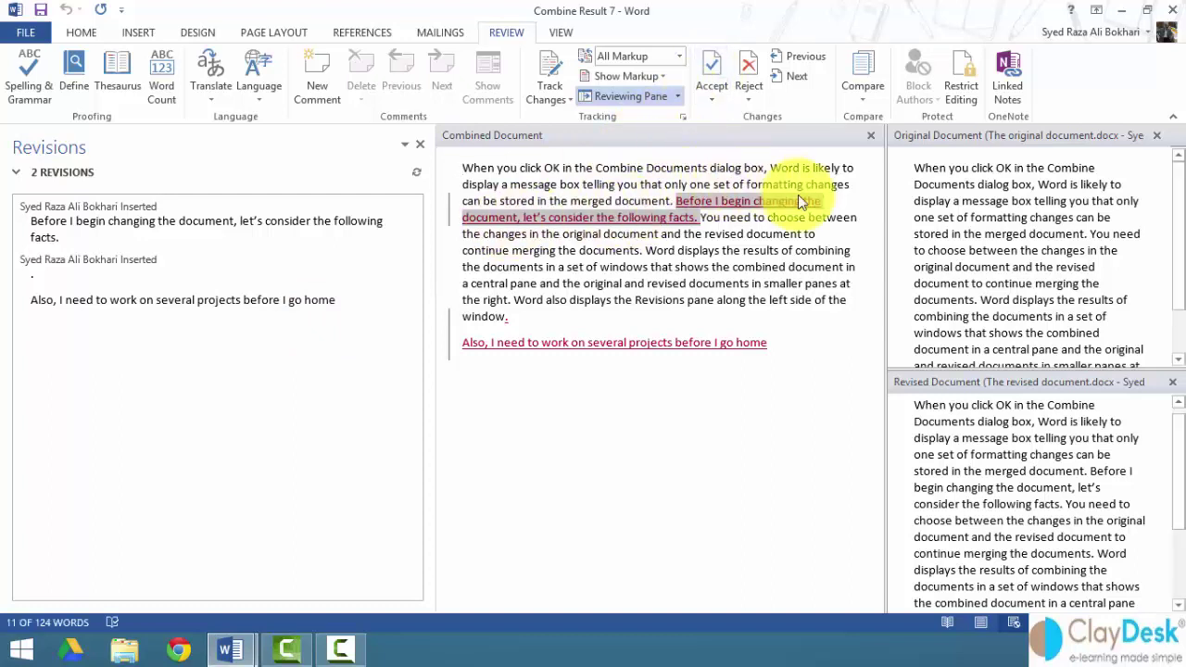
click(710, 73)
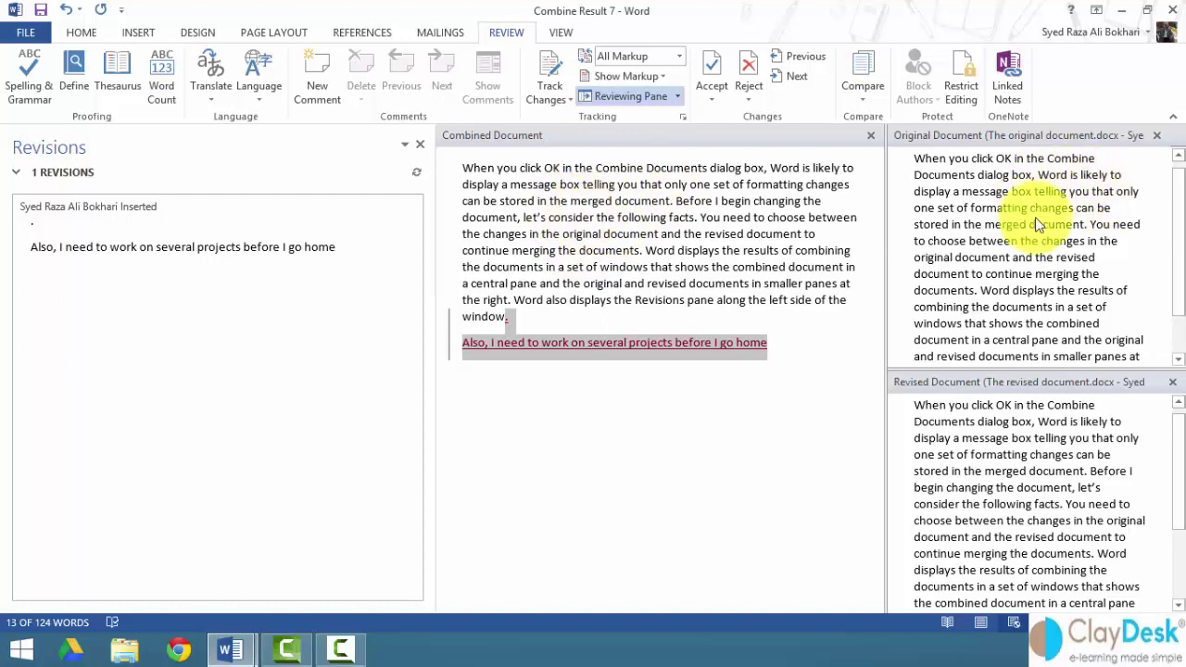
click(918, 159)
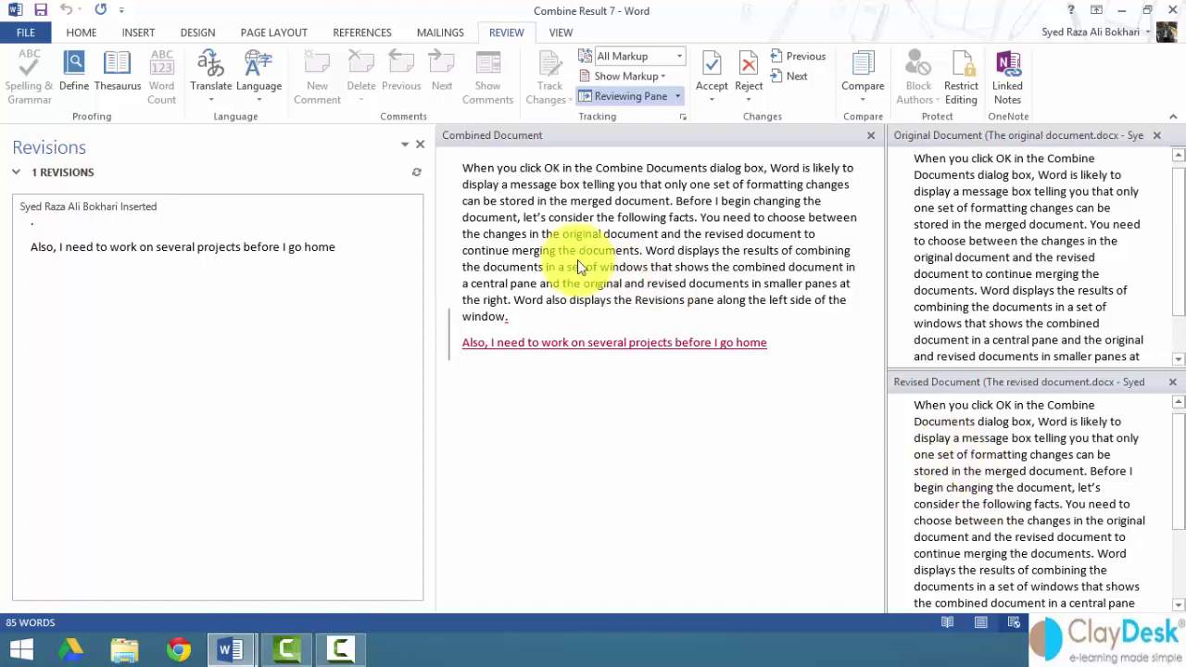
click(472, 231)
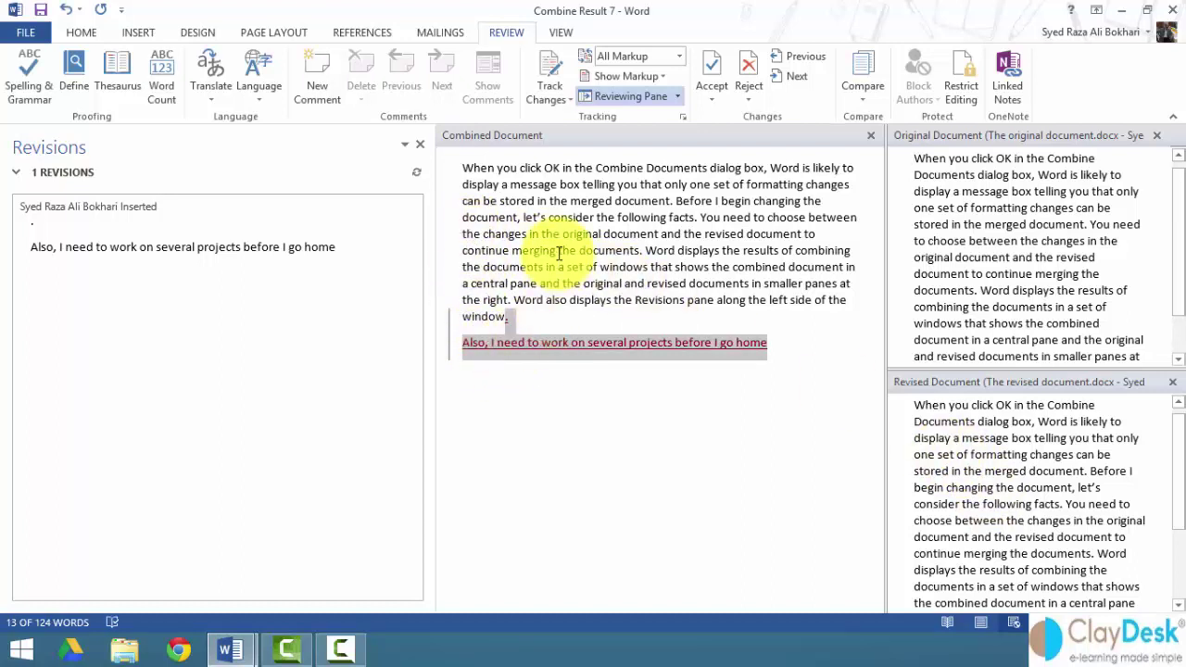
click(713, 70)
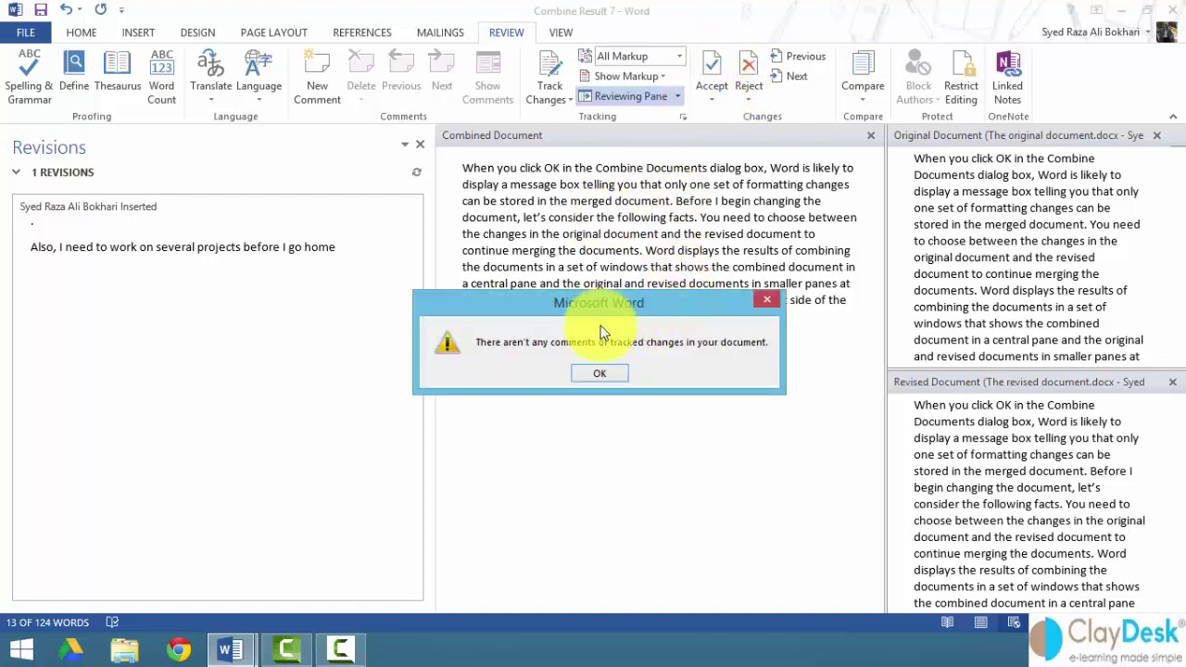
click(603, 375)
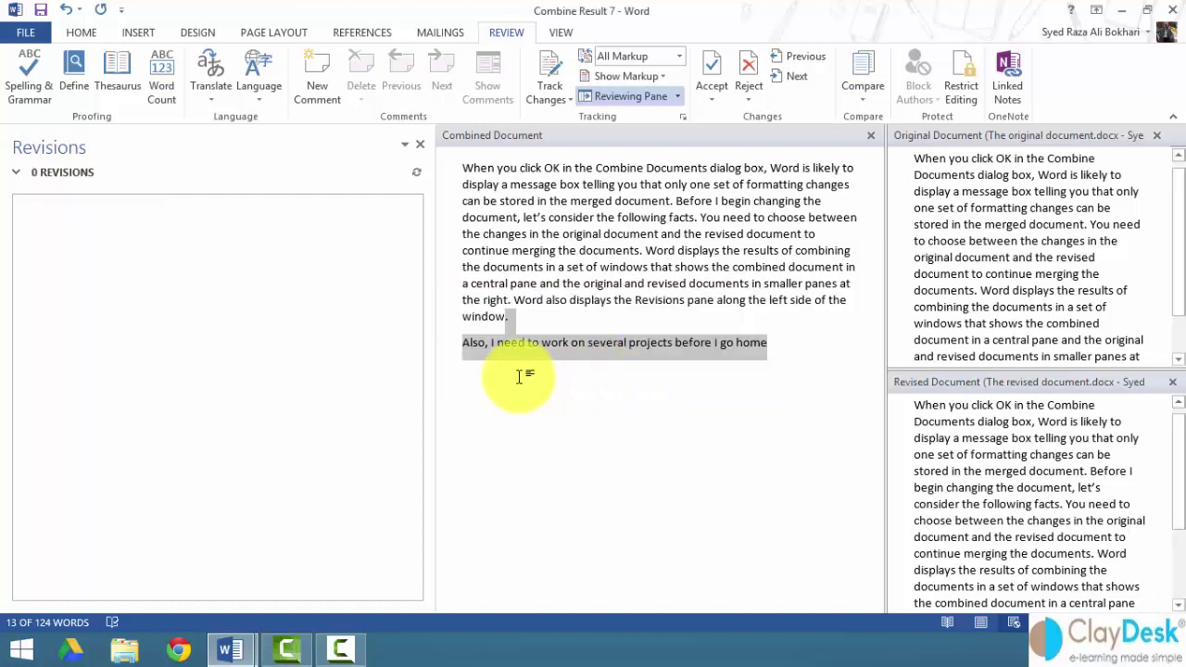
click(551, 296)
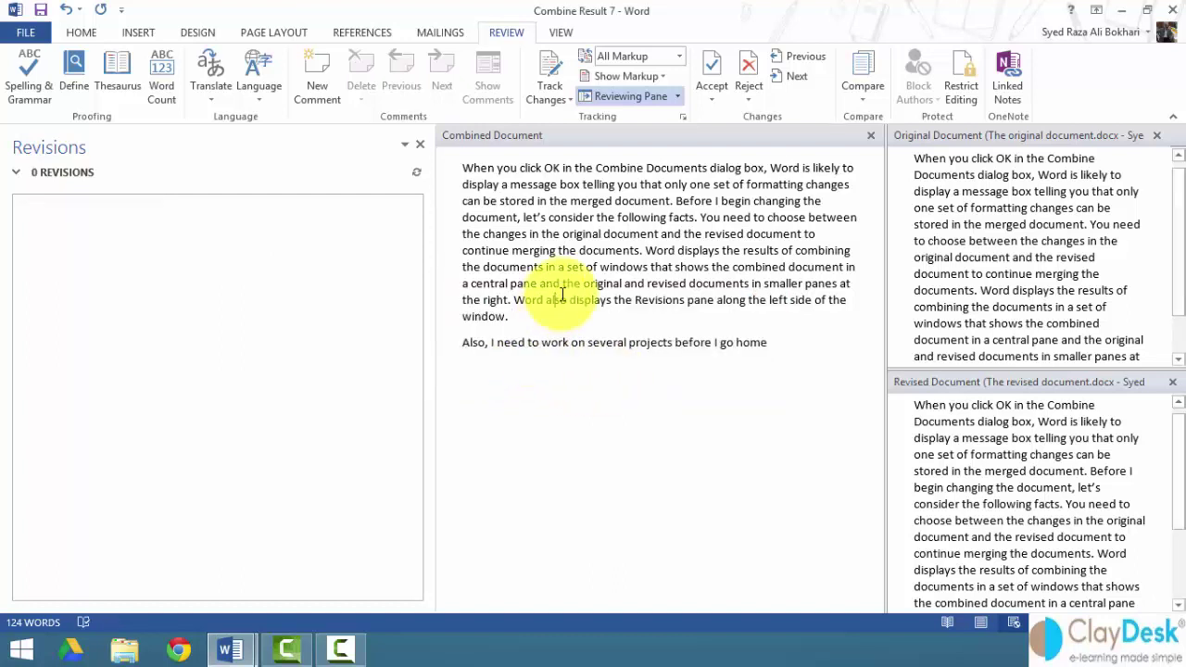
Close the Revisions pane and both source document views, leaving only the combined document open.
click(421, 147)
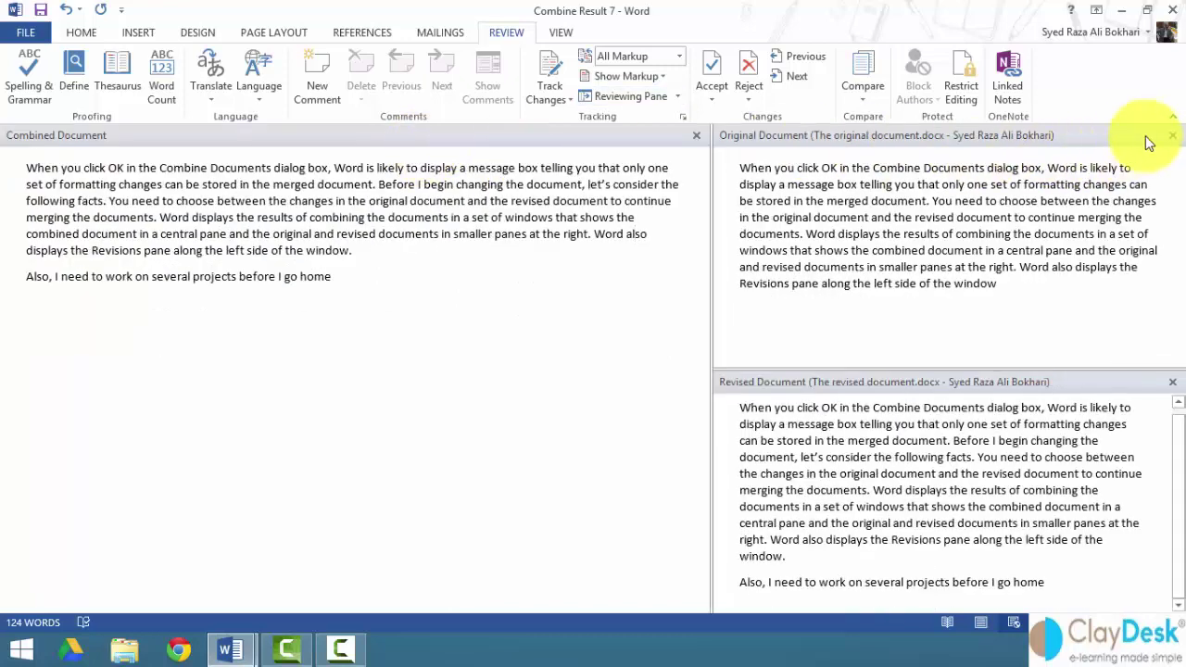
click(1173, 135)
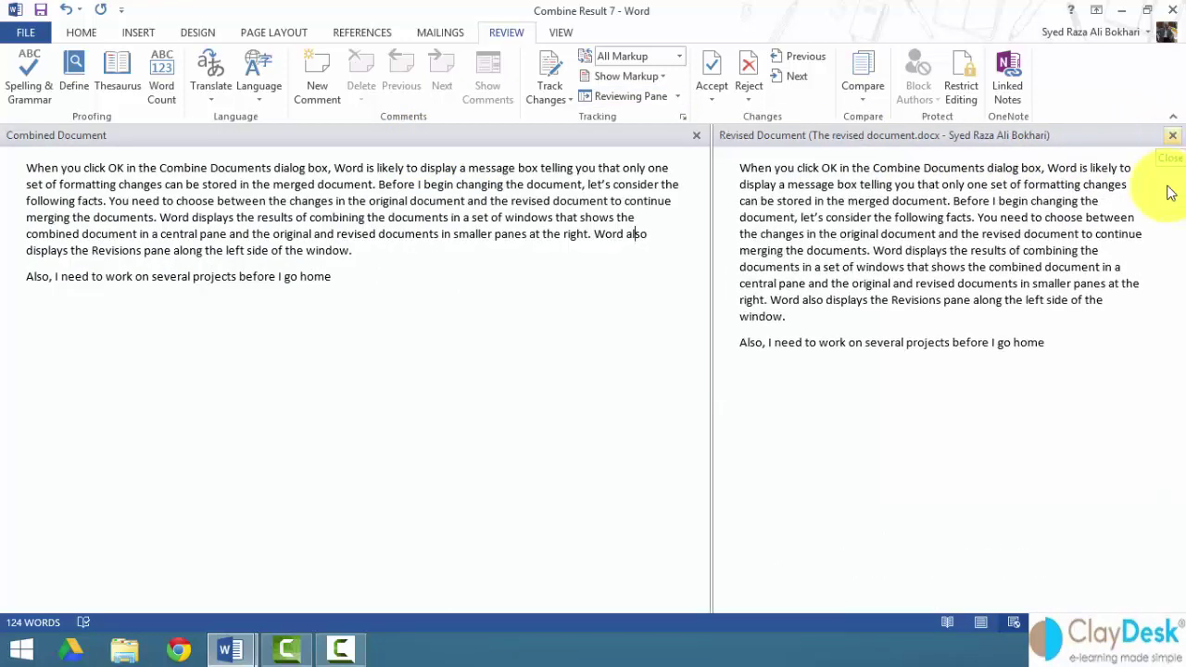
click(1173, 135)
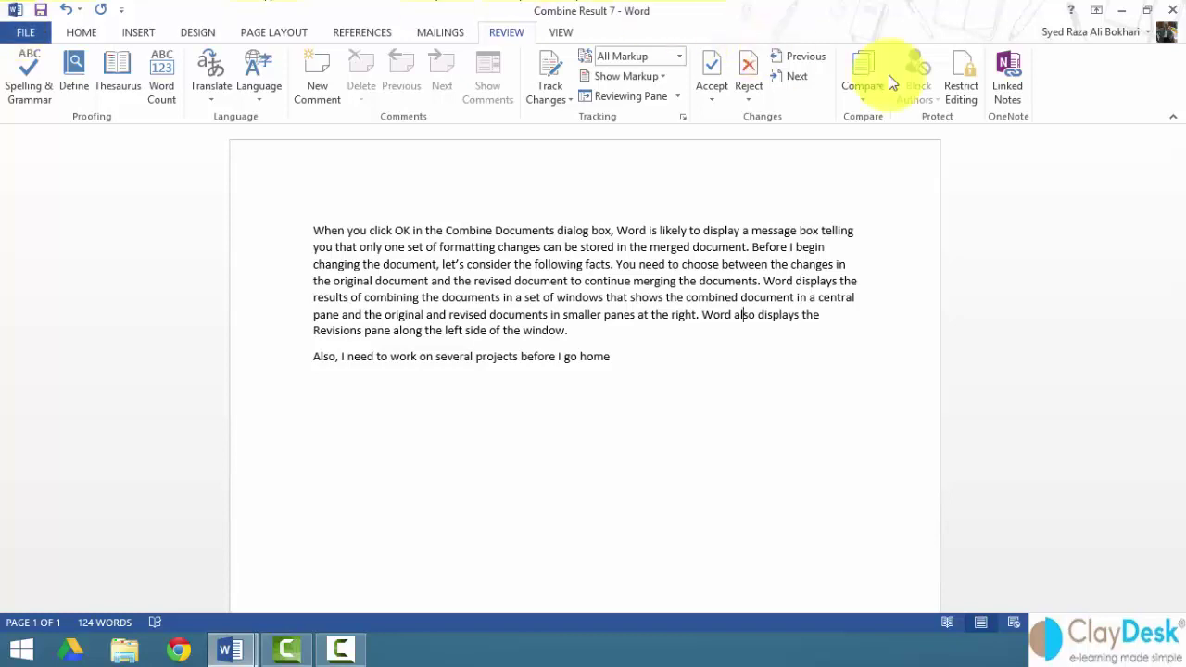
click(864, 102)
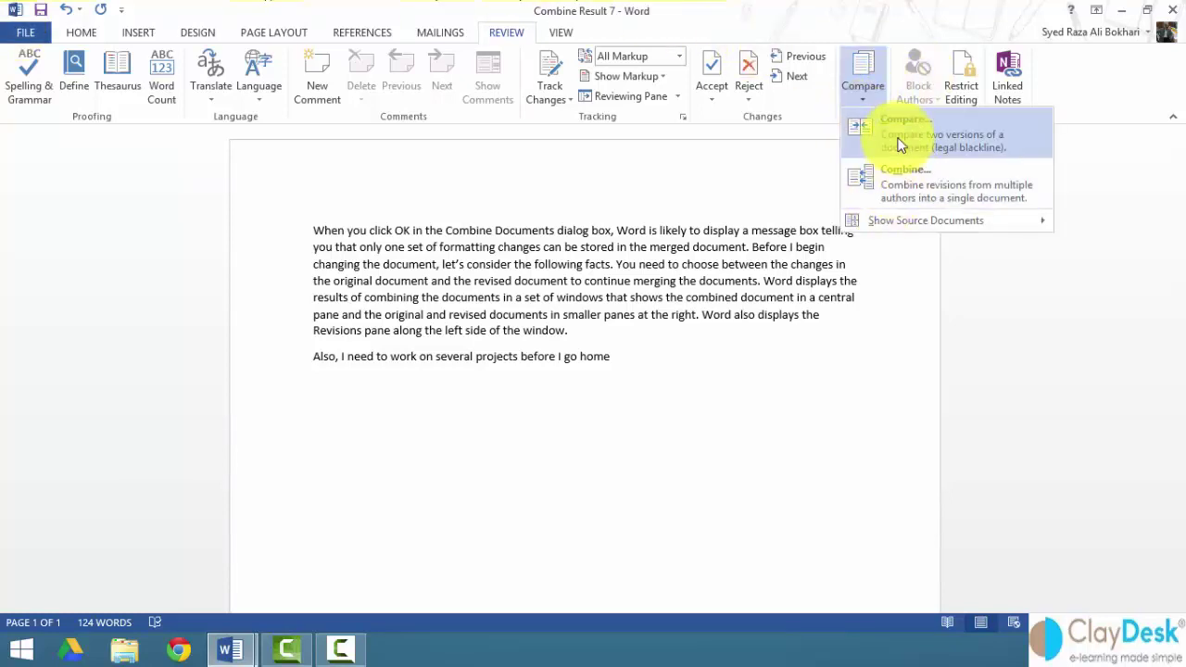